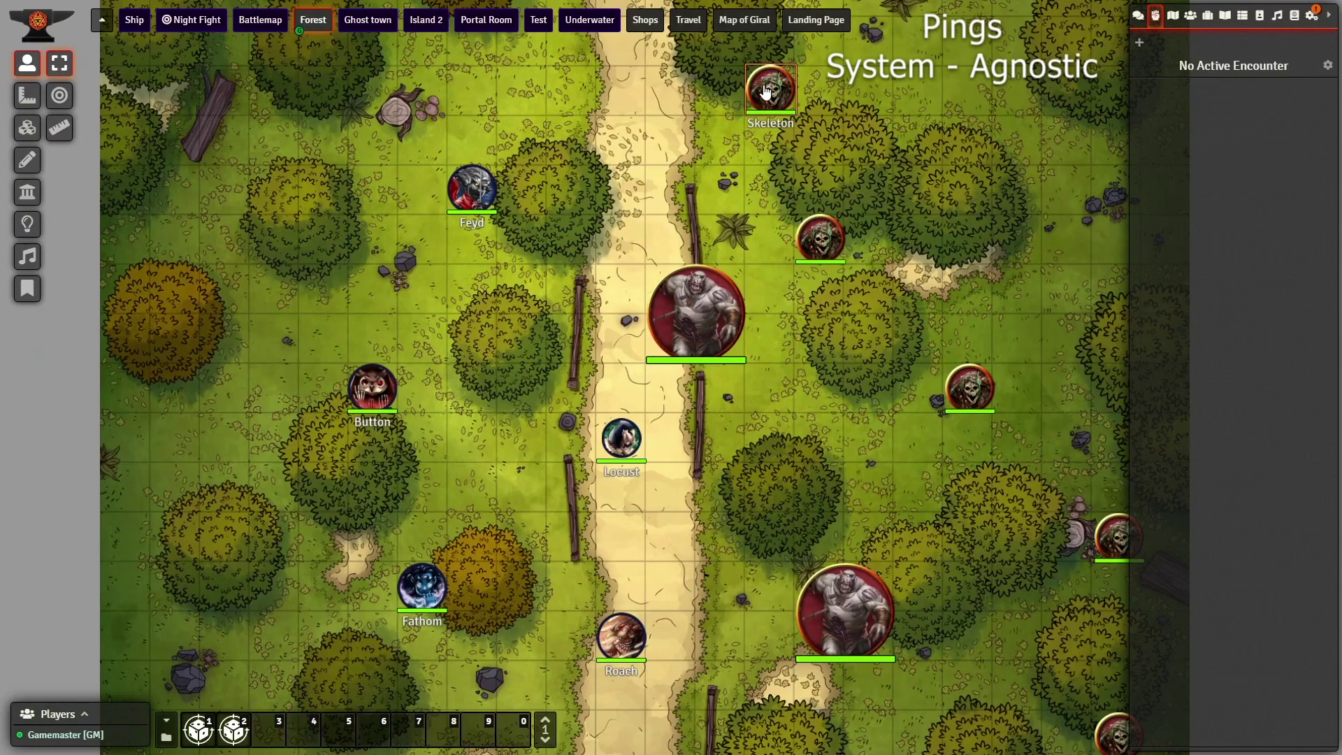
Ping several spots on the Forest map, including a skeleton token, open ground west of the path and a tree east of it.
click(766, 91)
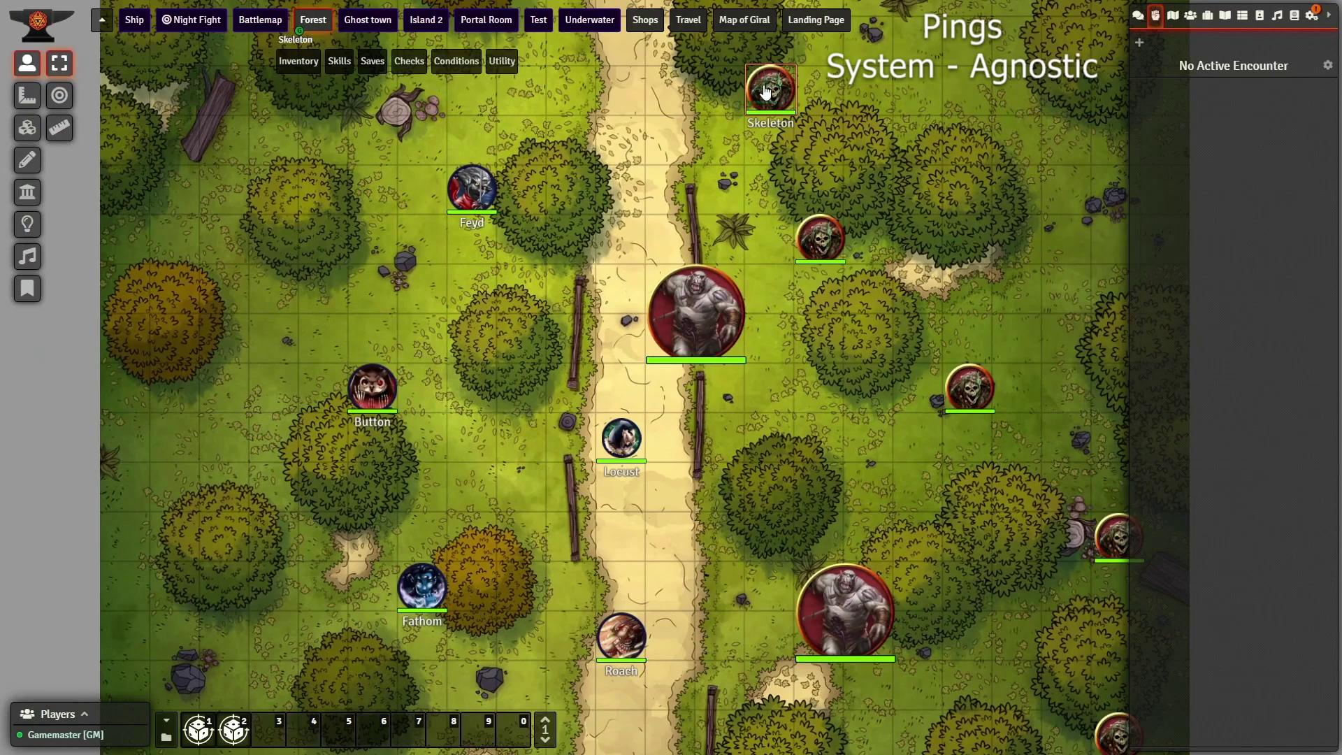
drag(811, 257, 628, 539)
drag(639, 650, 485, 258)
shift+click(669, 577)
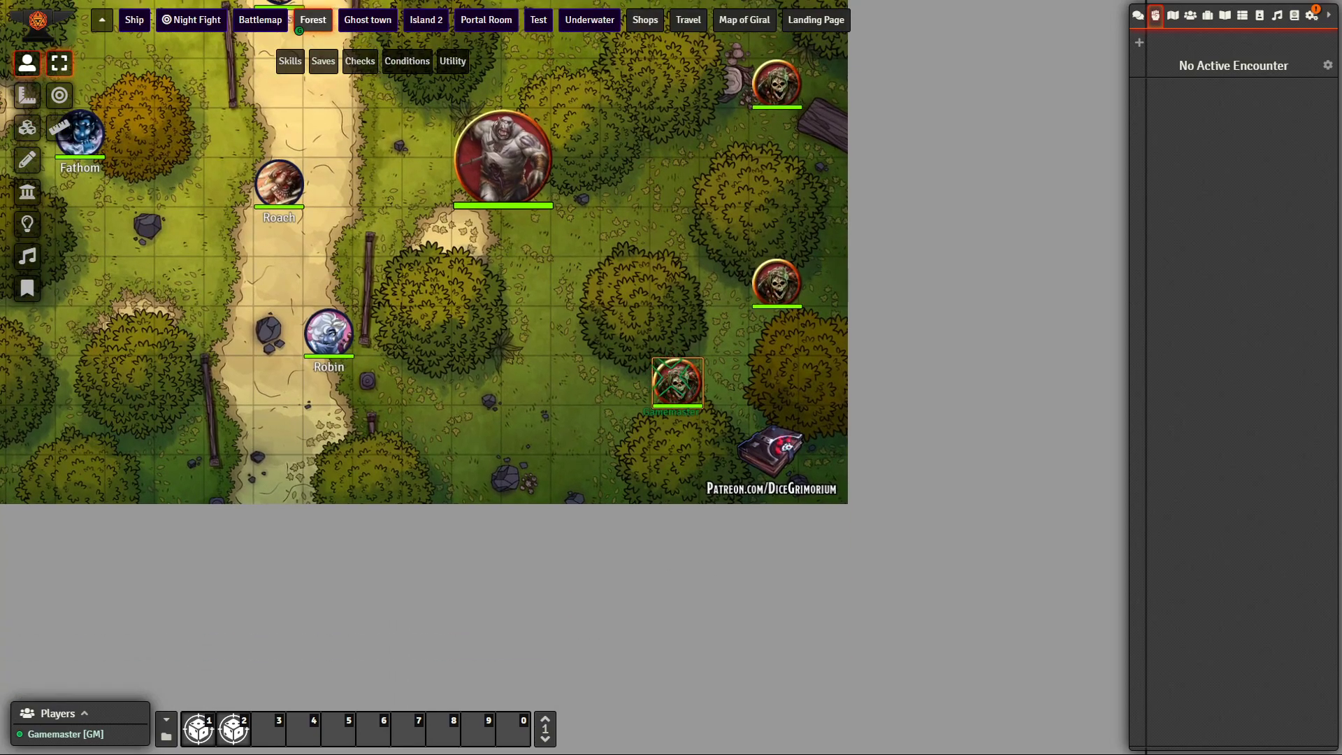
drag(587, 177, 721, 514)
shift+click(633, 309)
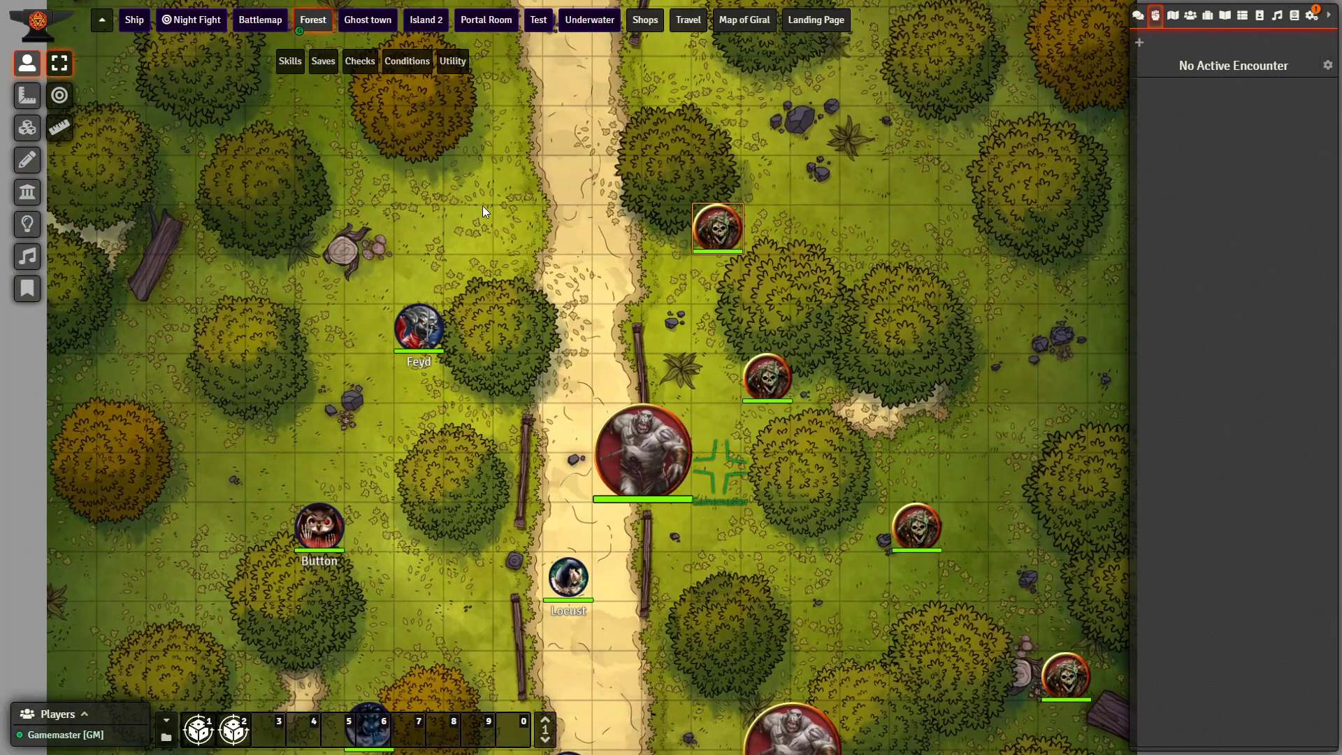
shift+click(483, 205)
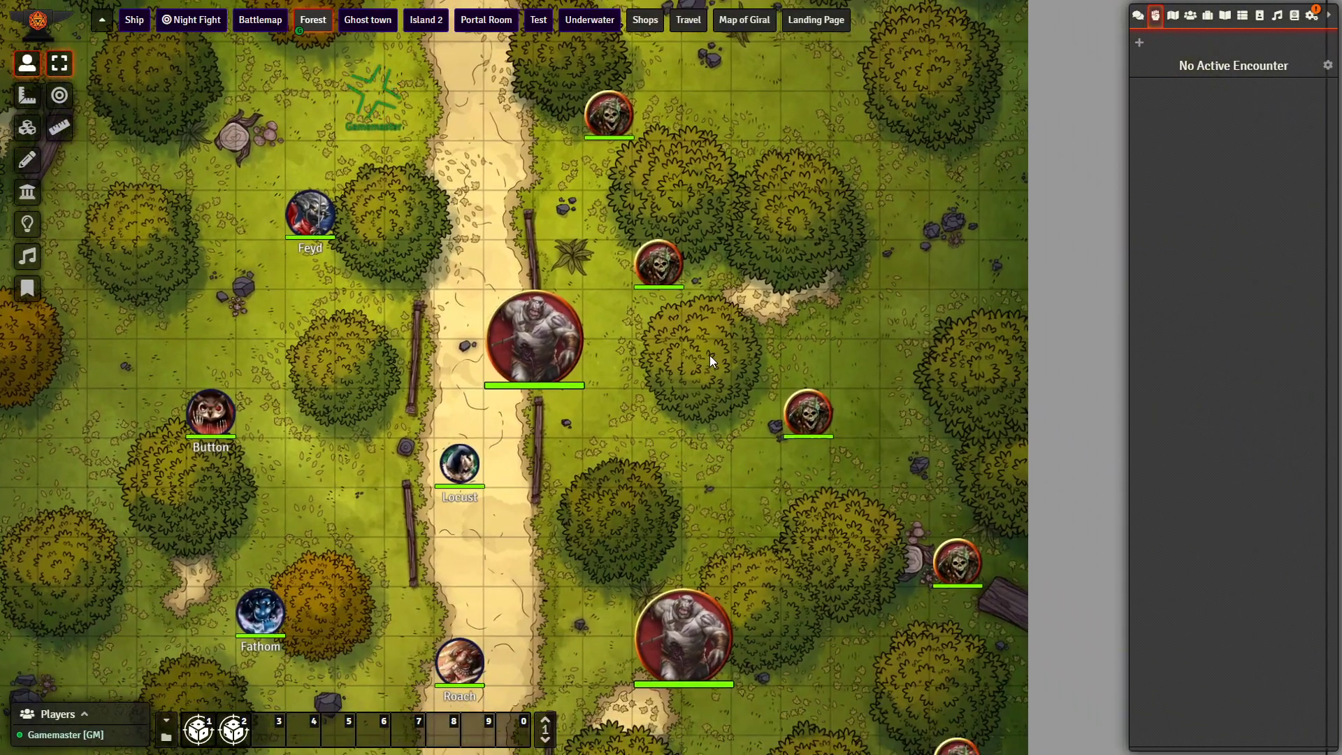
click(710, 355)
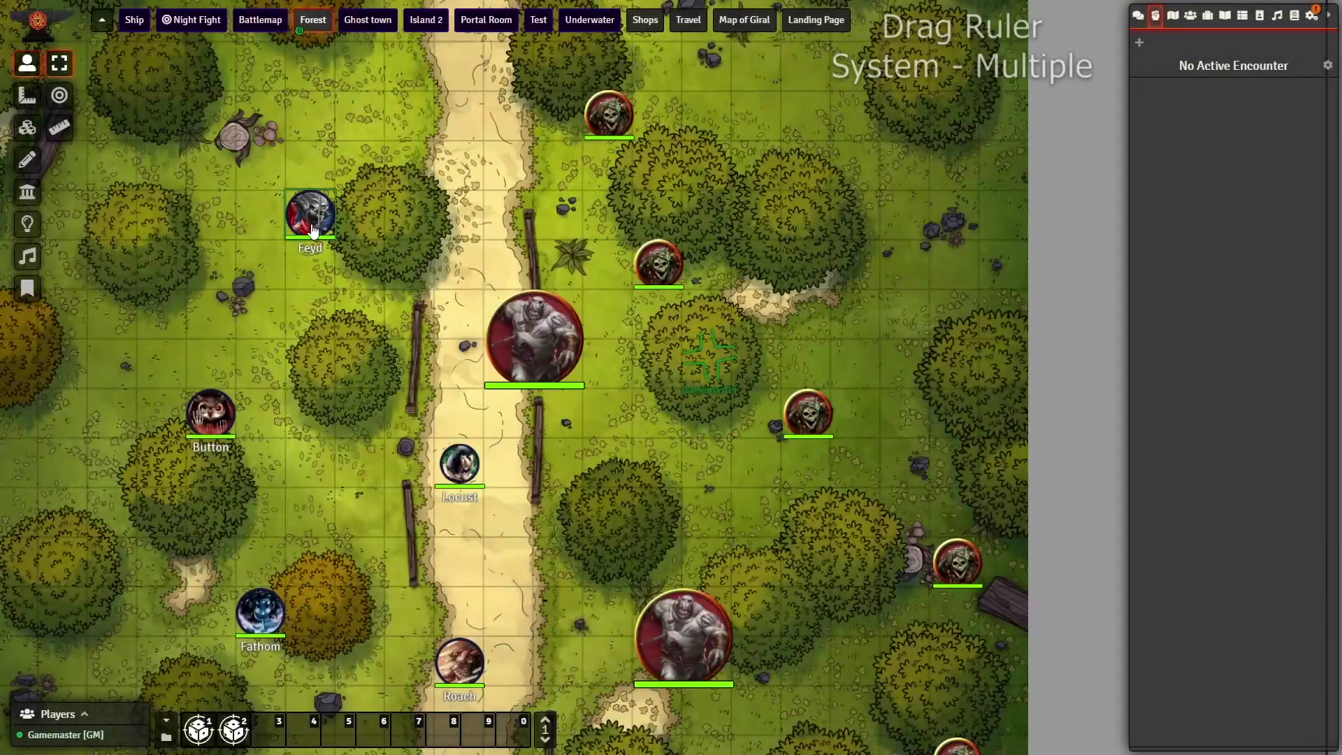
Move the Feyd token beside a skeleton east of the path, and bring it back via a waypoint to the map's west edge.
drag(314, 224, 365, 211)
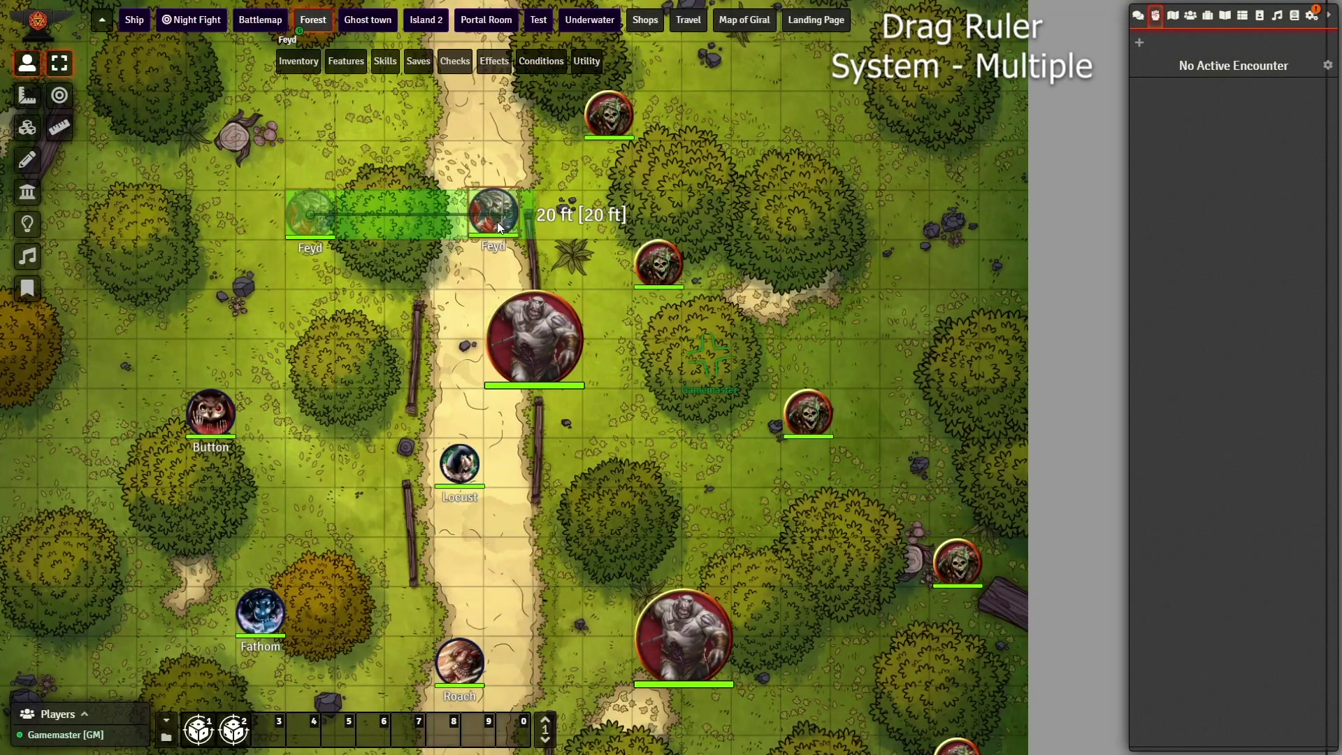
drag(497, 221, 605, 258)
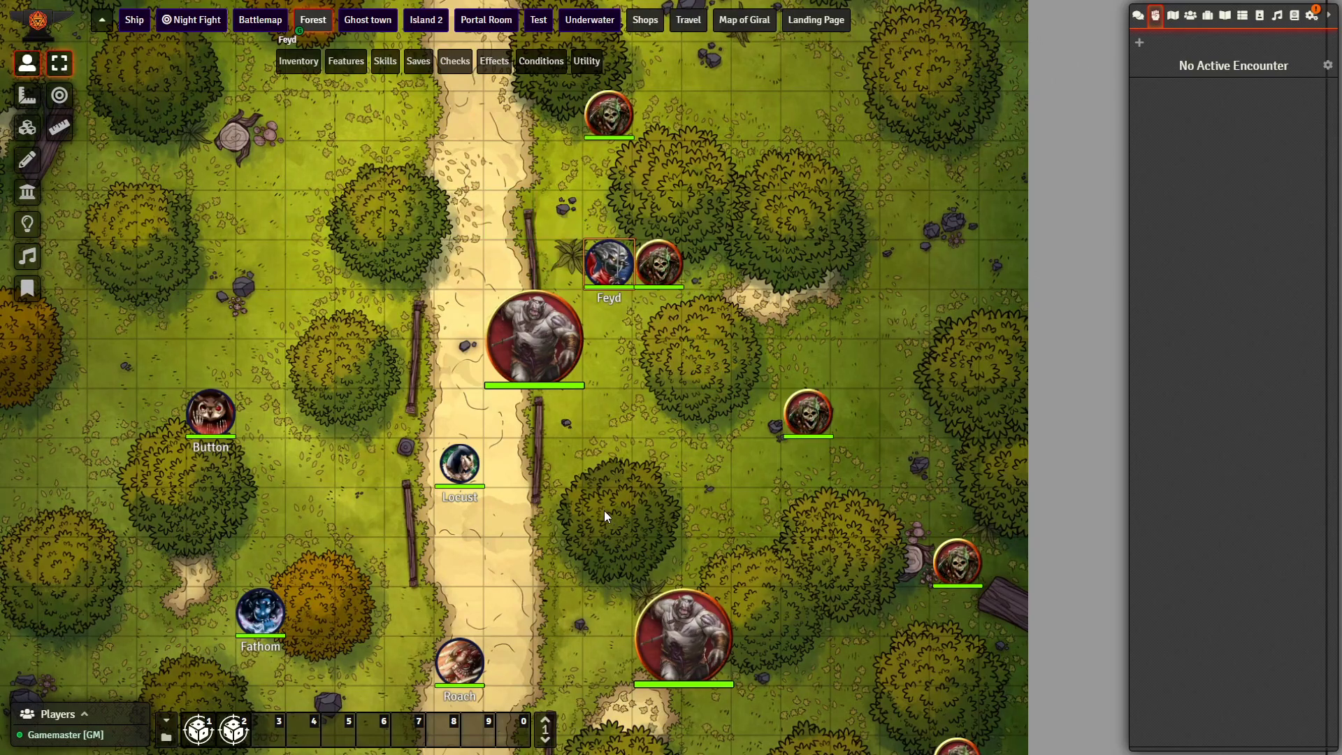
drag(576, 266, 376, 257)
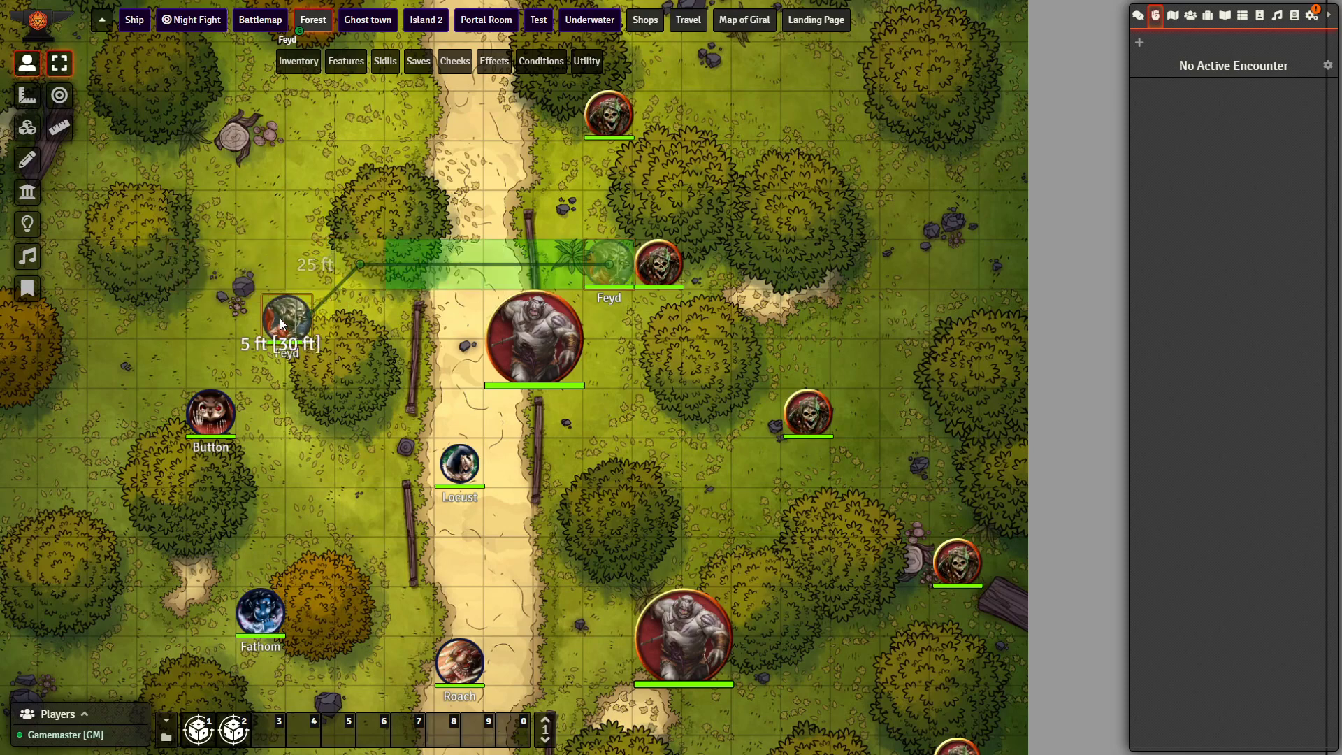
key(space)
drag(162, 387, 371, 574)
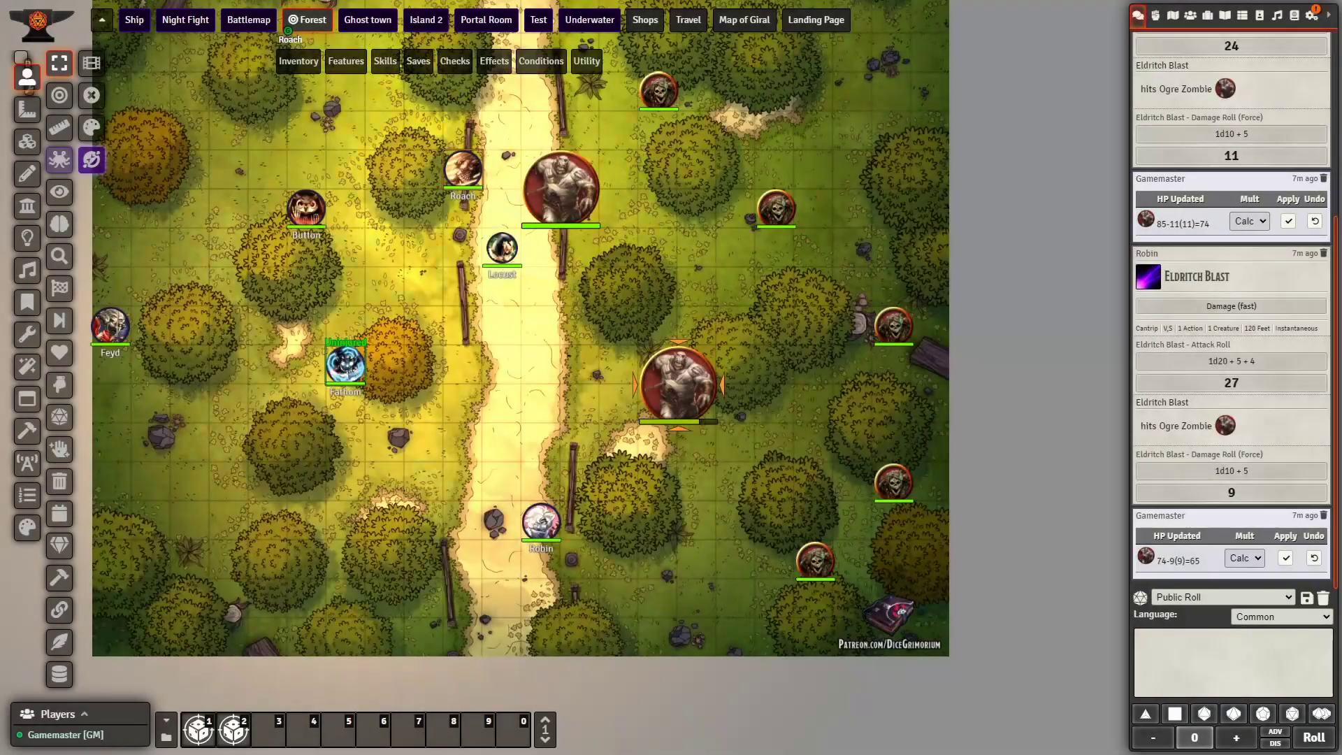
Route the Fathom token east across the path, adding several waypoints along the way.
drag(345, 364, 831, 283)
key(space)
key(space)
key(space)
key(space)
key(space)
key(space)
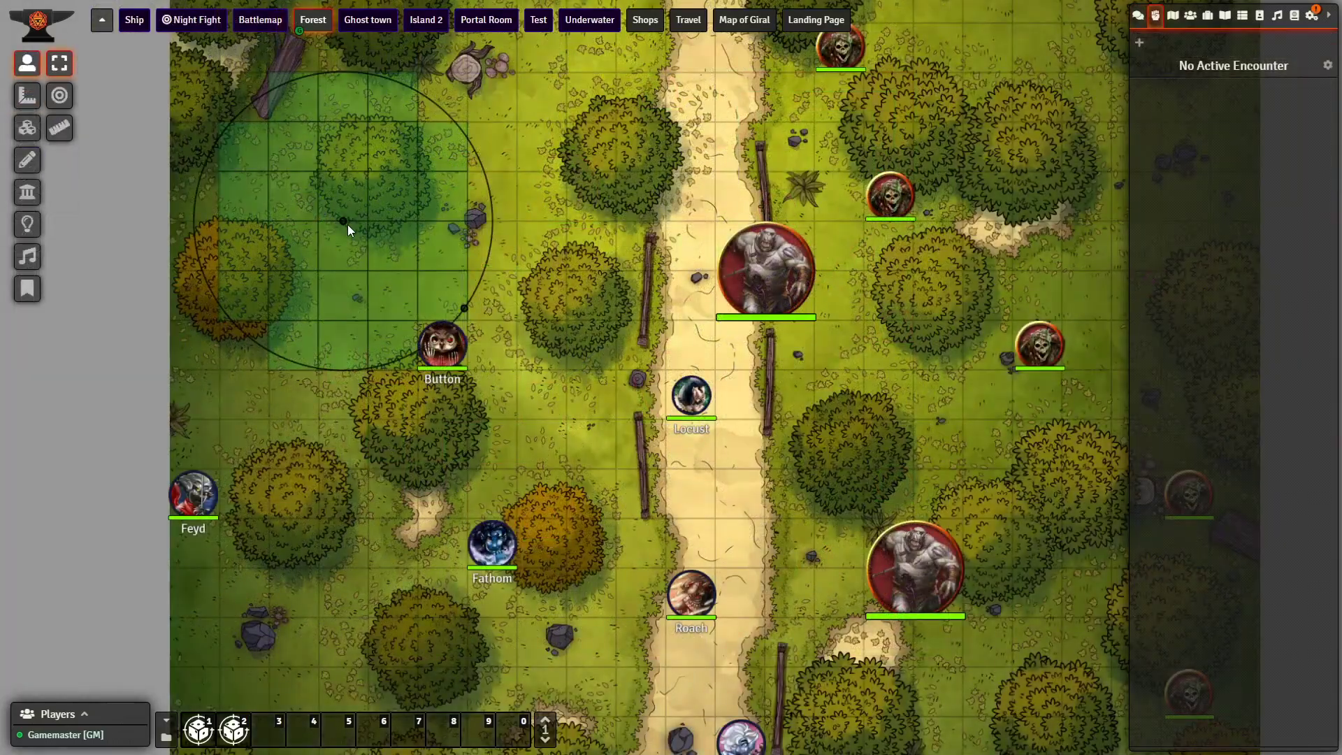
Move the circular measured template from the trees above Button to the tree beside the path near Locust.
click(27, 95)
mouse_move(359, 228)
mouse_down()
mouse_move(621, 223)
mouse_move(633, 327)
mouse_move(621, 329)
mouse_up()
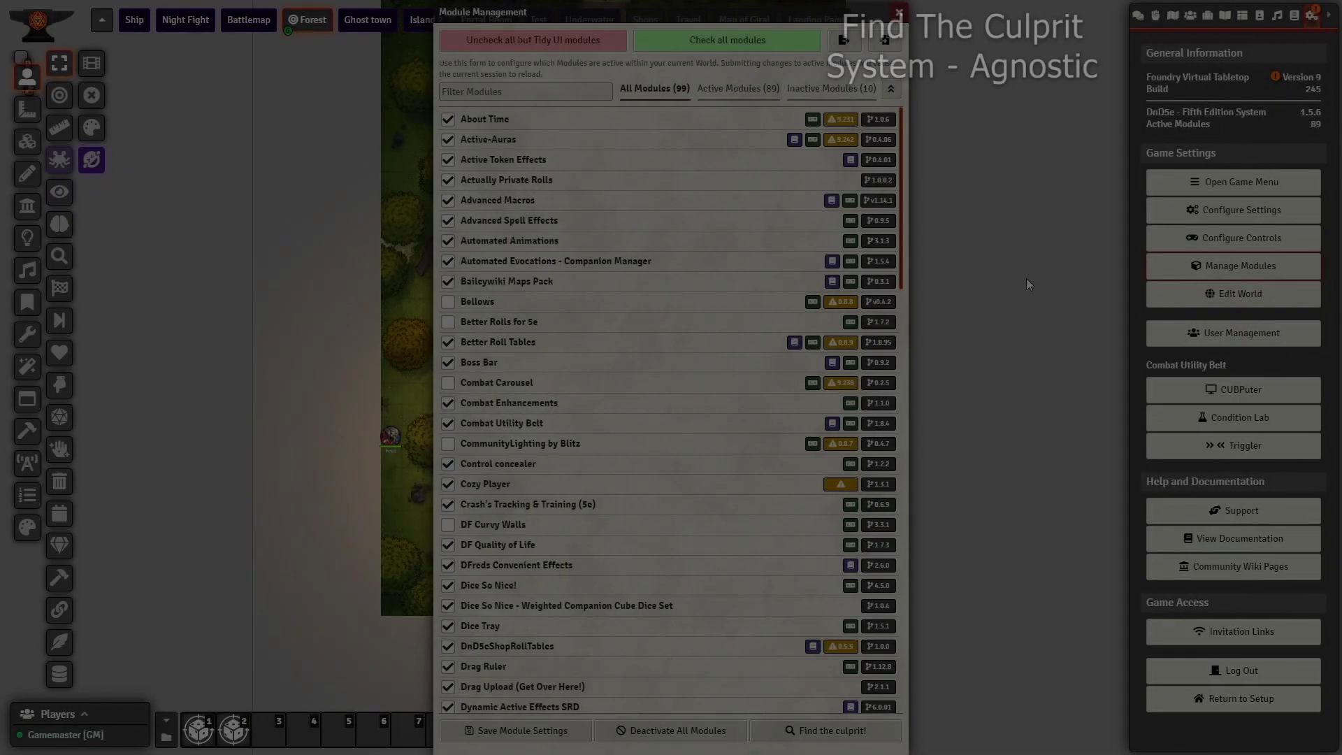
Review the installed modules in Module Management and launch Find the culprit.
scroll(650, 237, down, 8)
scroll(650, 236, down, 8)
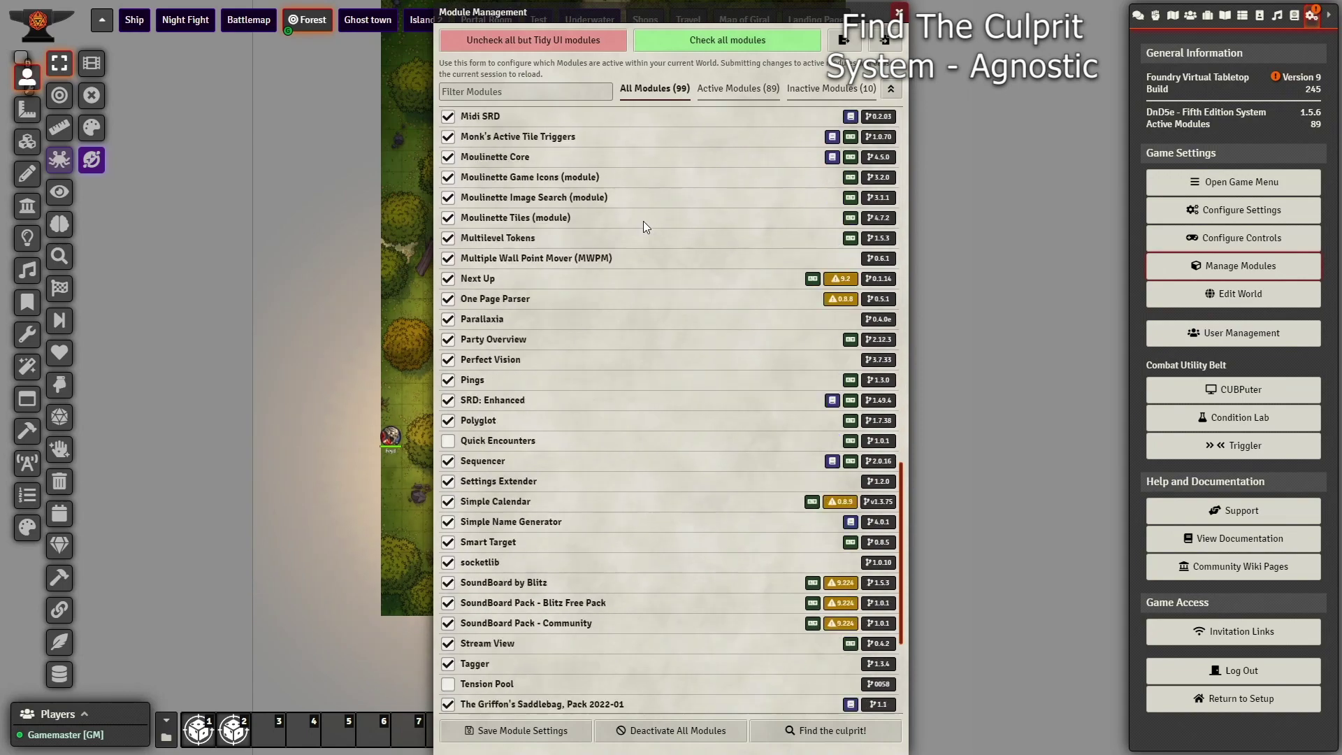
scroll(714, 438, up, 10)
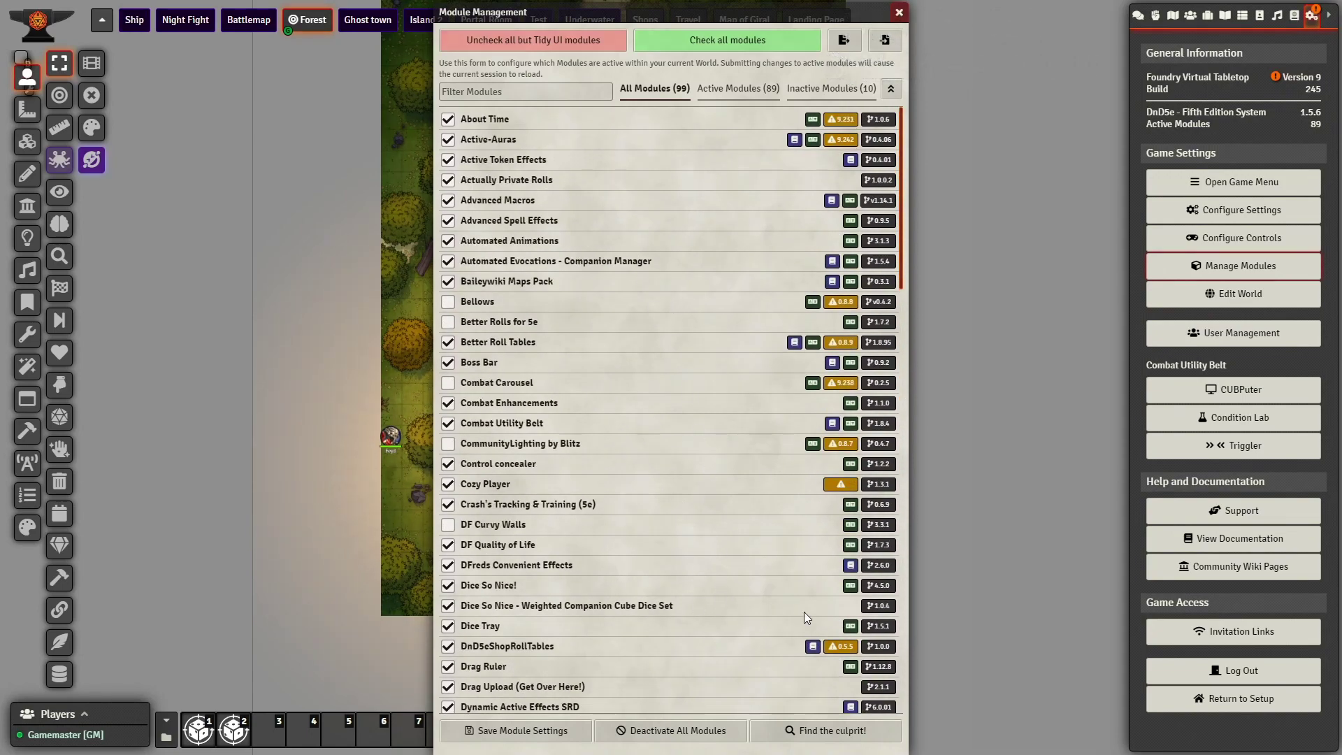
click(811, 731)
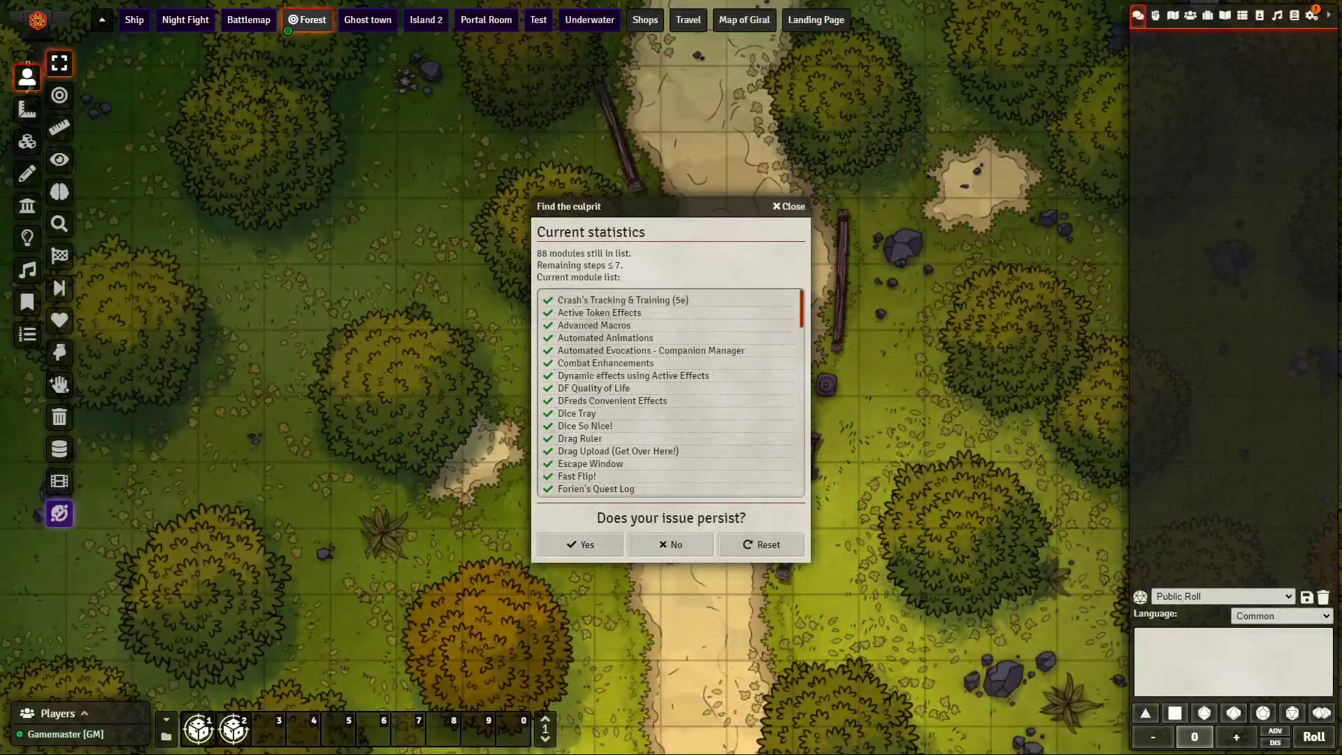
Review the active and disabled modules in the Find the culprit round and answer that the issue does not persist.
scroll(681, 299, down, 8)
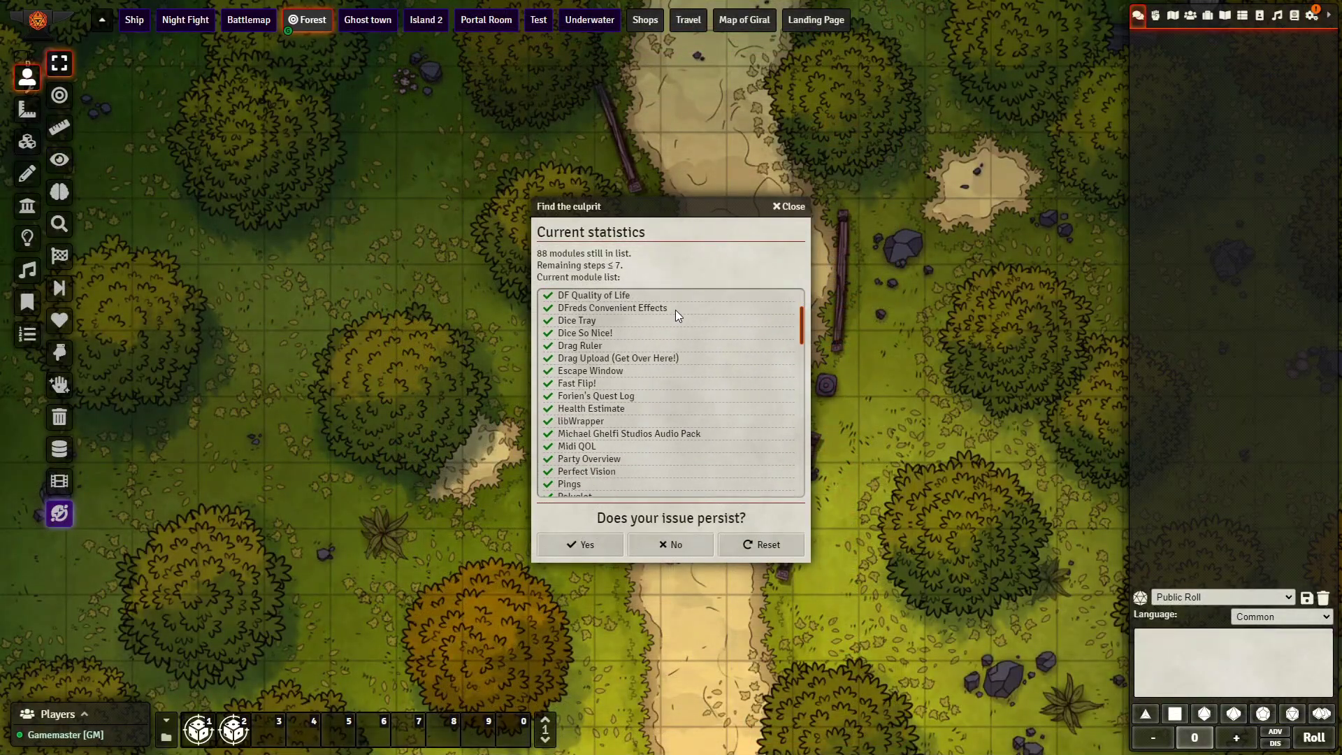
scroll(673, 346, down, 10)
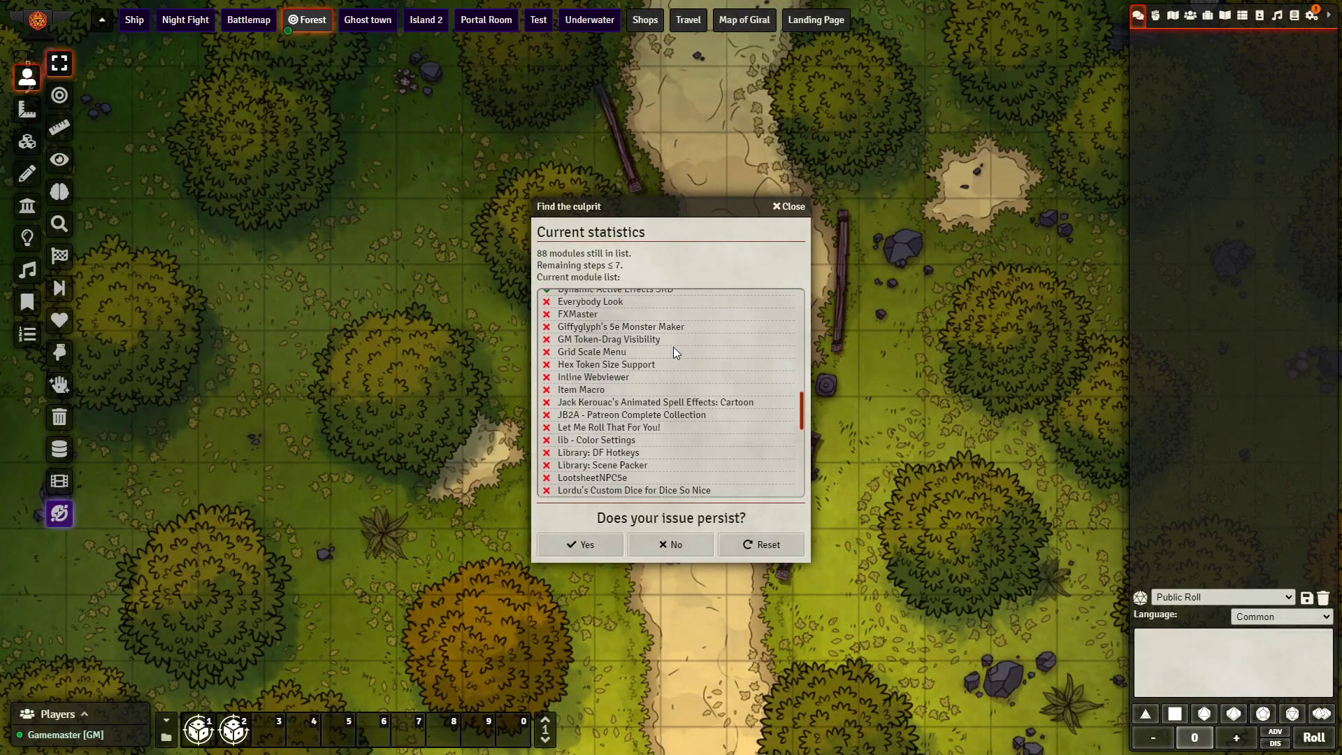
scroll(672, 343, down, 3)
click(671, 544)
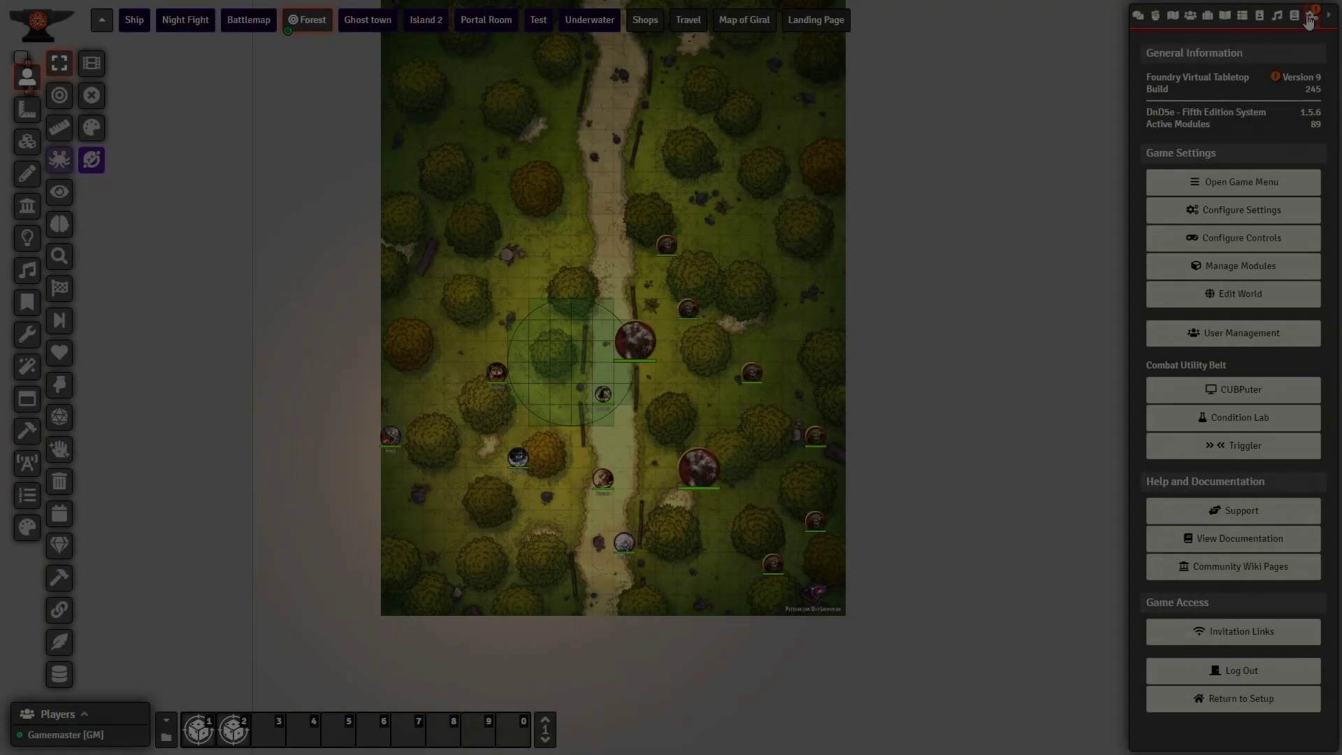
Reopen Module Management and start a Find the culprit search without choosing any modules to keep active.
click(1215, 279)
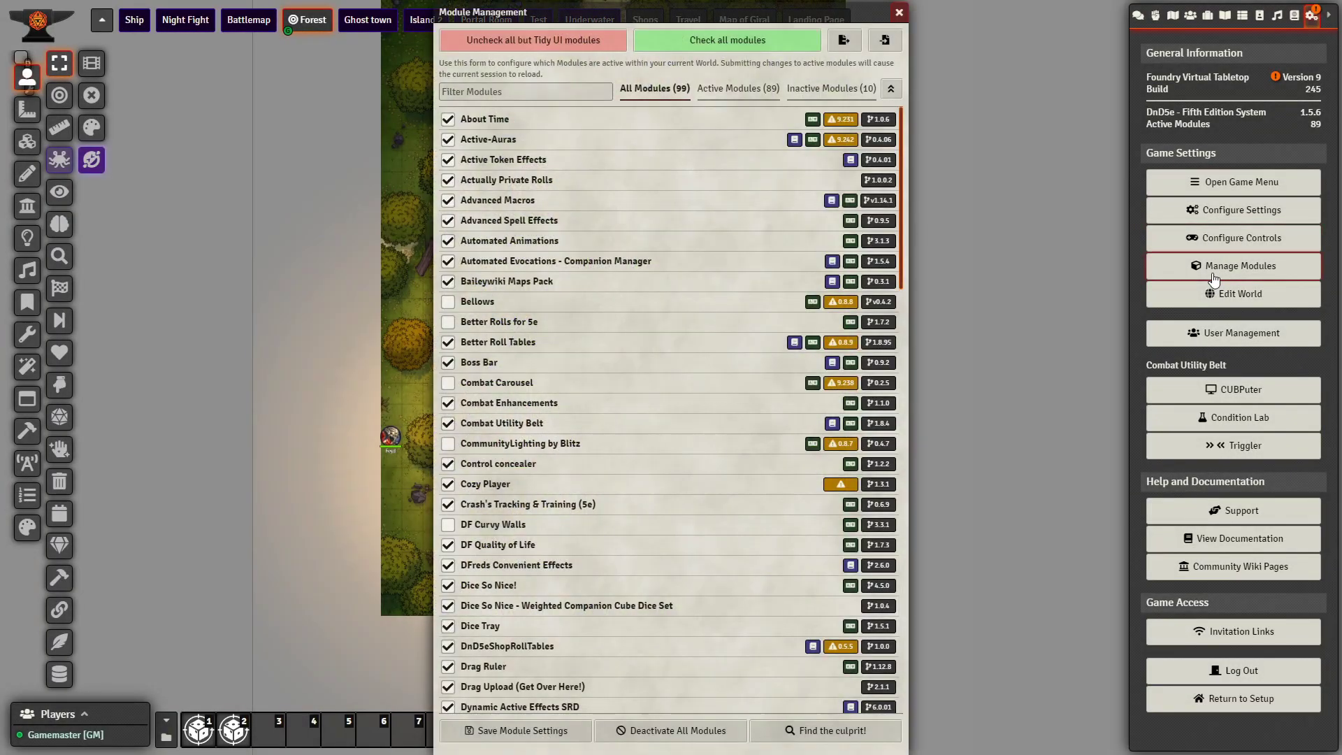
scroll(657, 233, down, 15)
scroll(650, 233, up, 15)
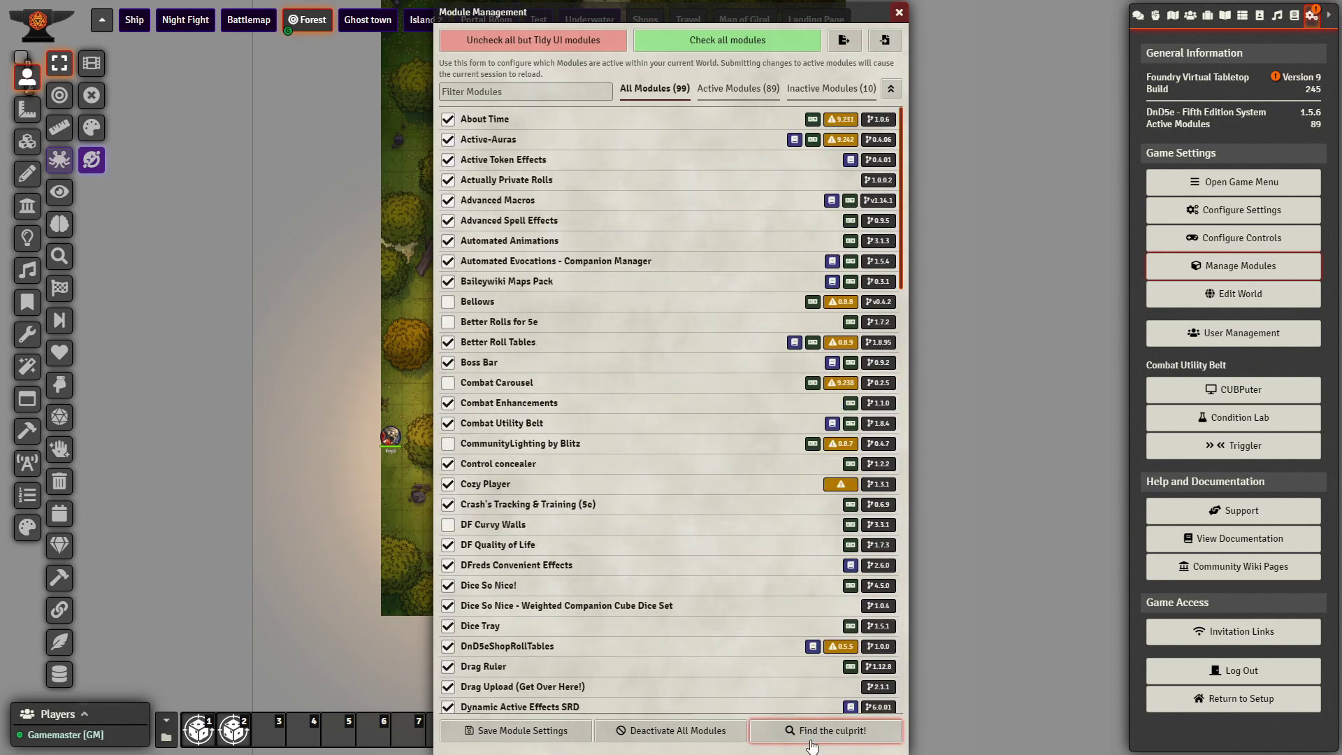
click(809, 731)
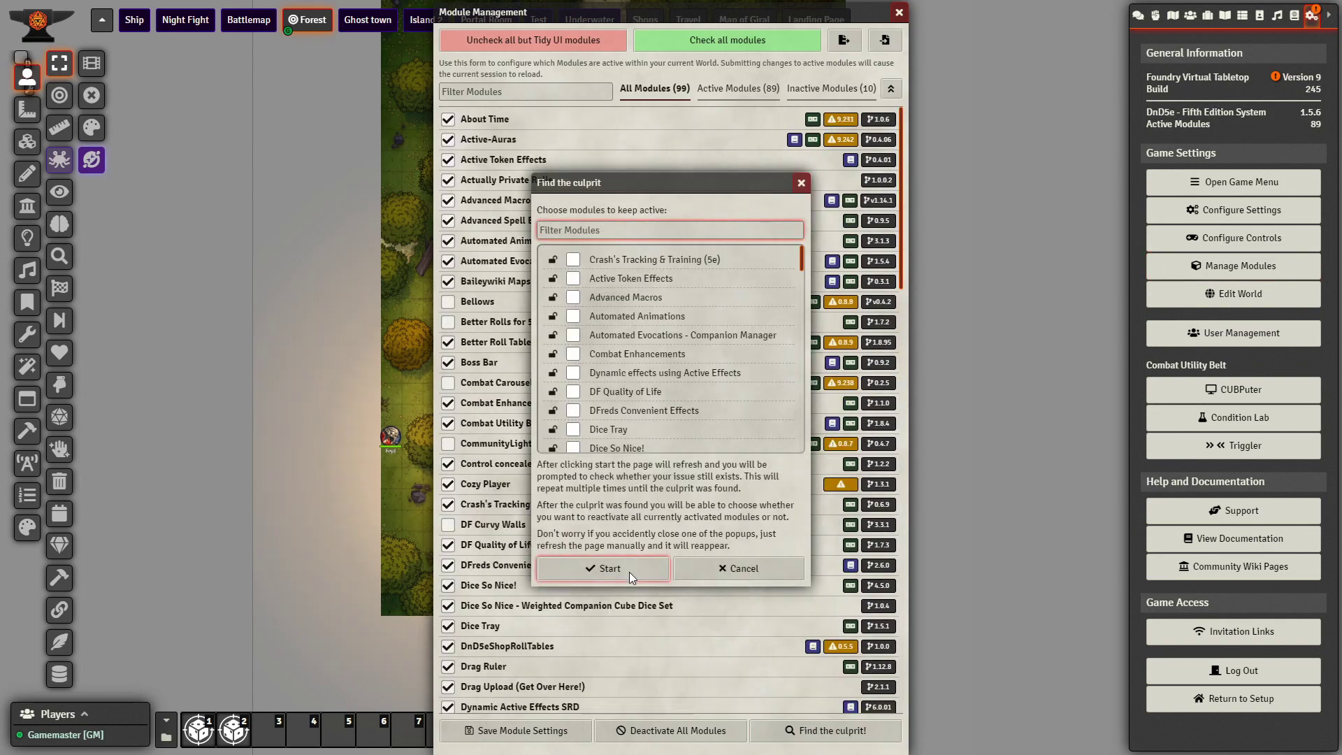
click(630, 572)
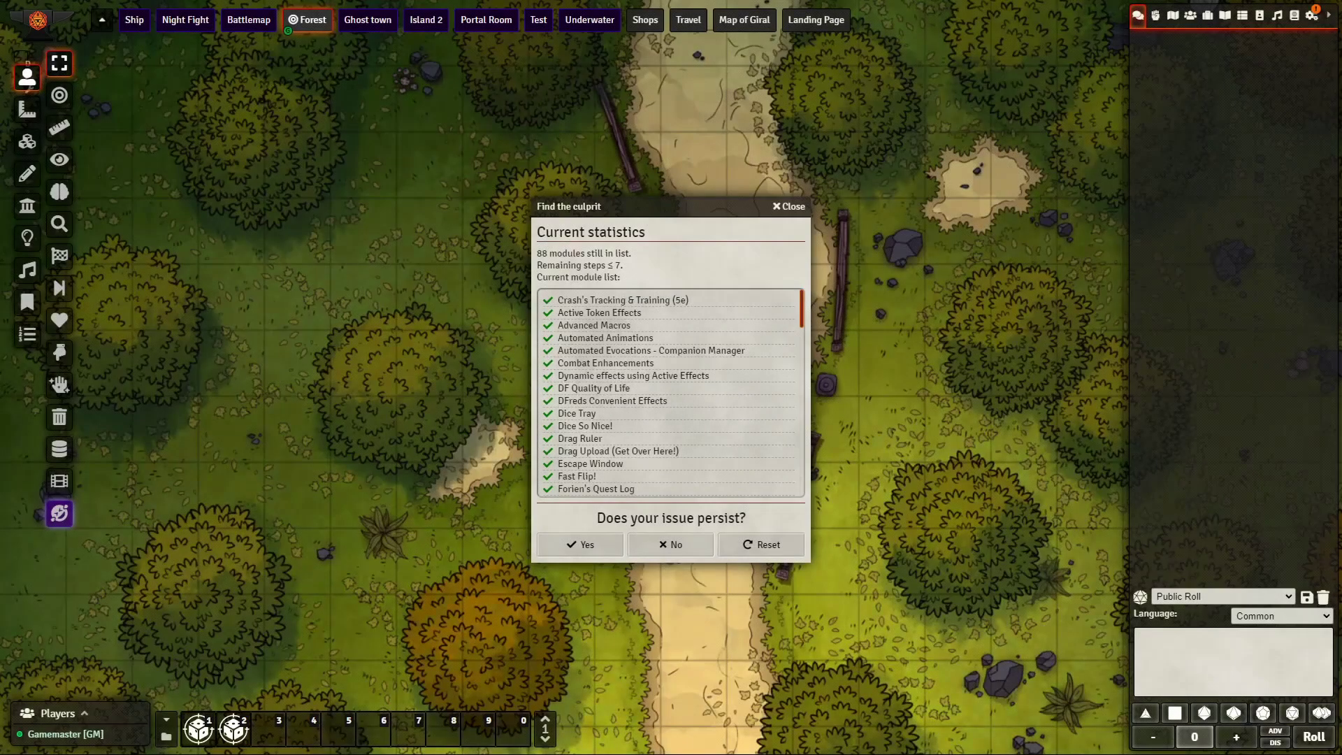
Check the first round's module list down to Monk's Active Tile Triggers and report that the issue does not persist.
scroll(686, 321, down, 8)
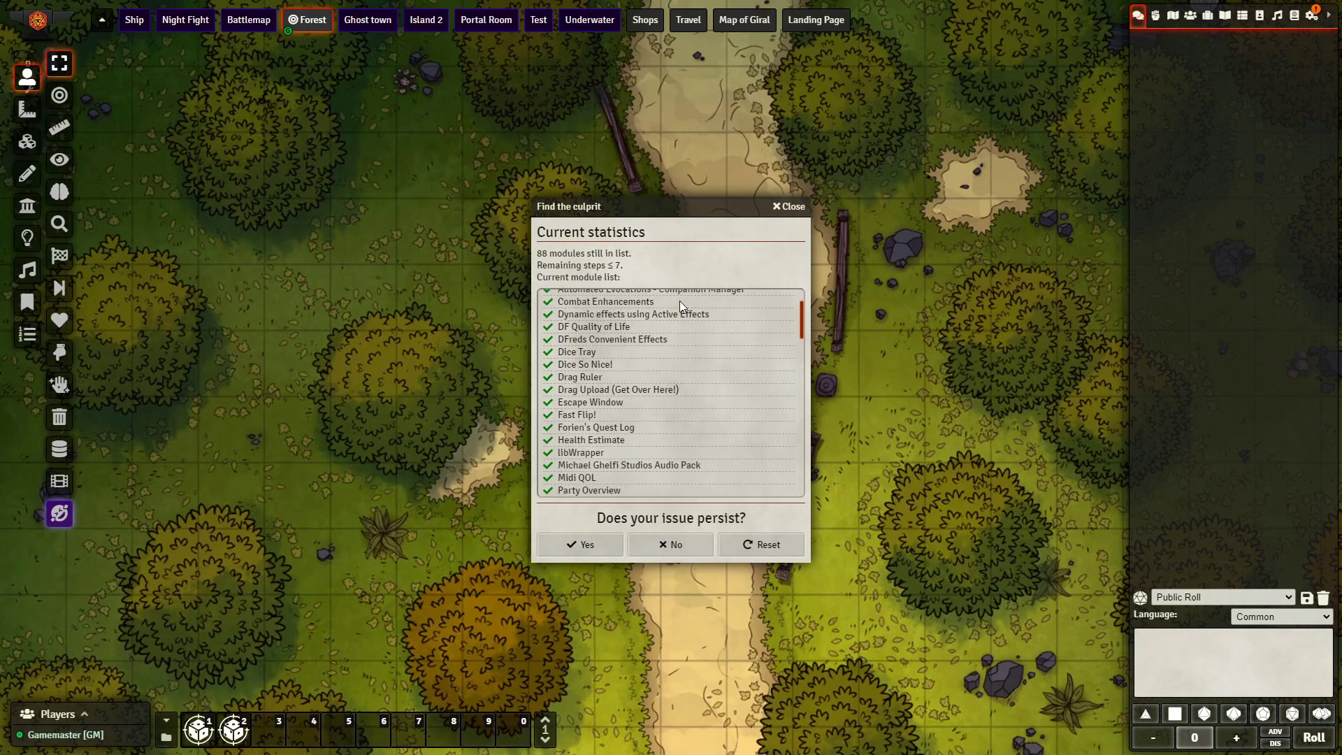
scroll(673, 317, down, 10)
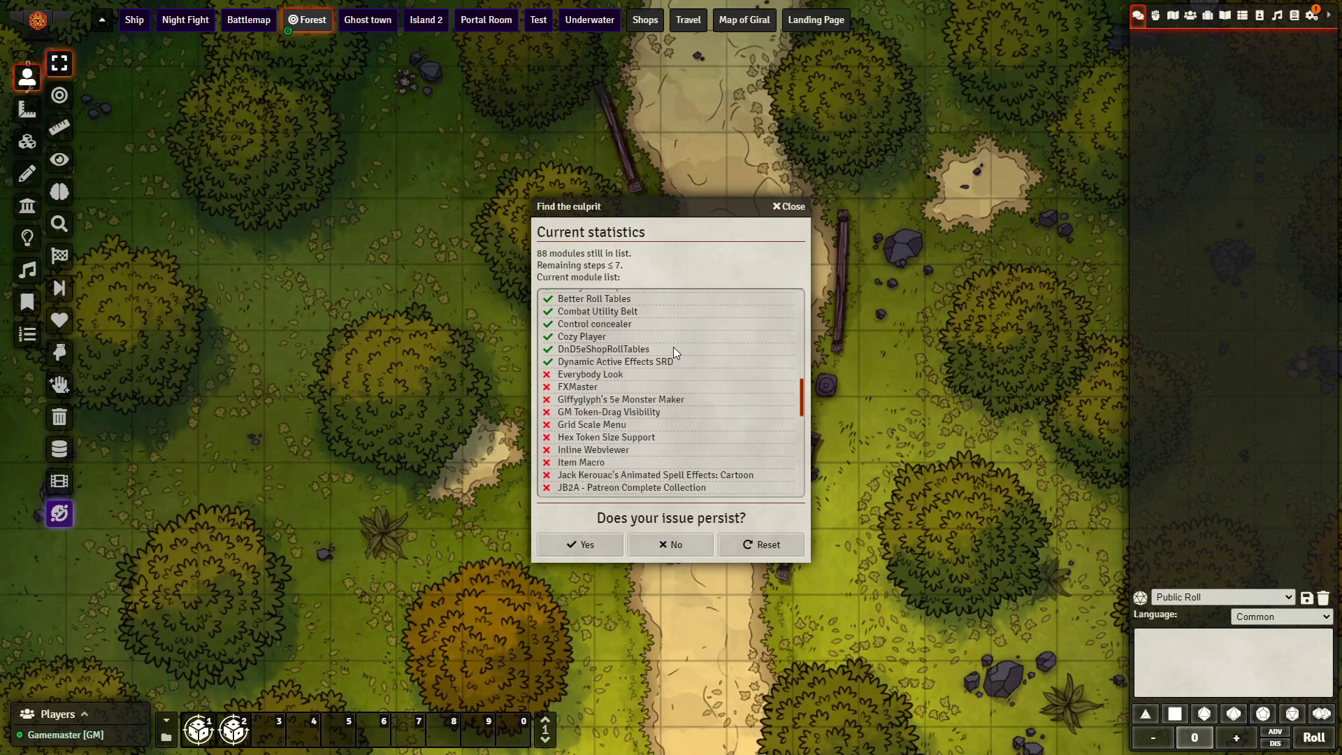
scroll(673, 344, down, 3)
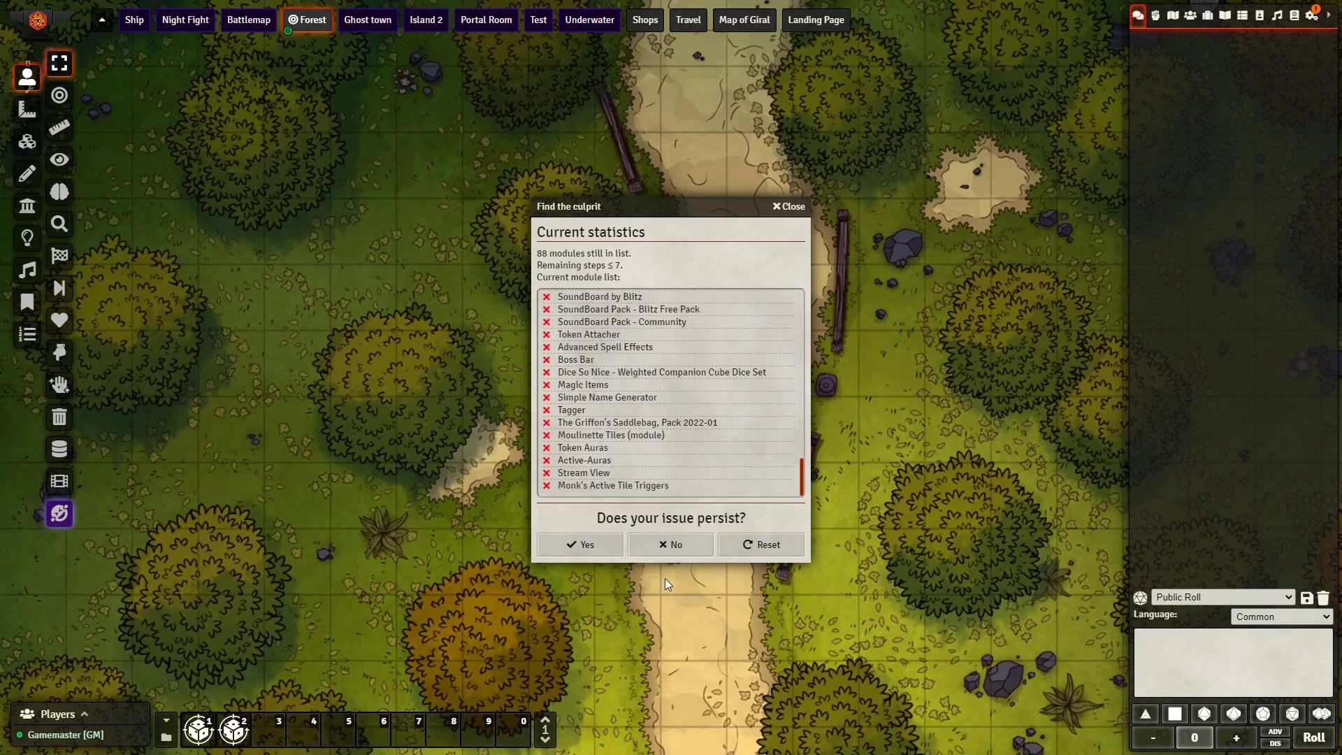
click(672, 543)
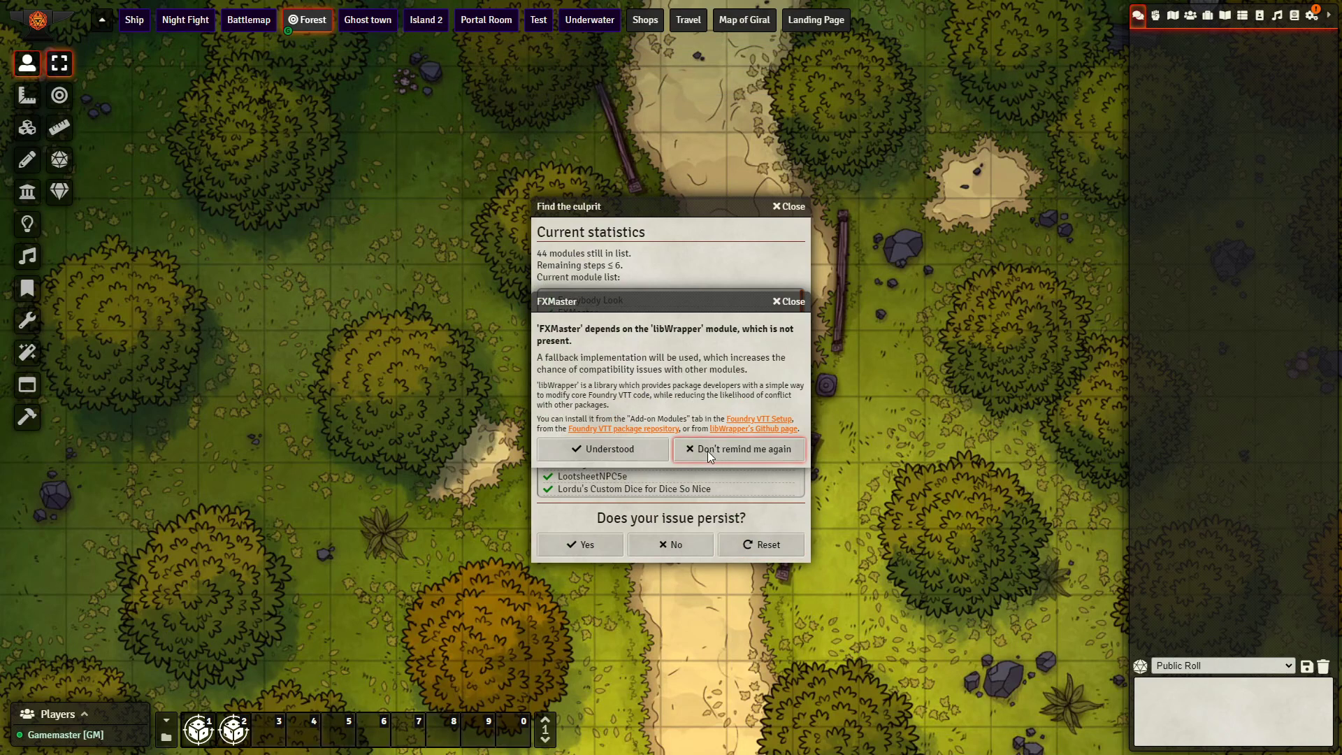
Dismiss the FXMaster libWrapper notice, review the narrowed module list and answer No to the issue persisting.
click(793, 302)
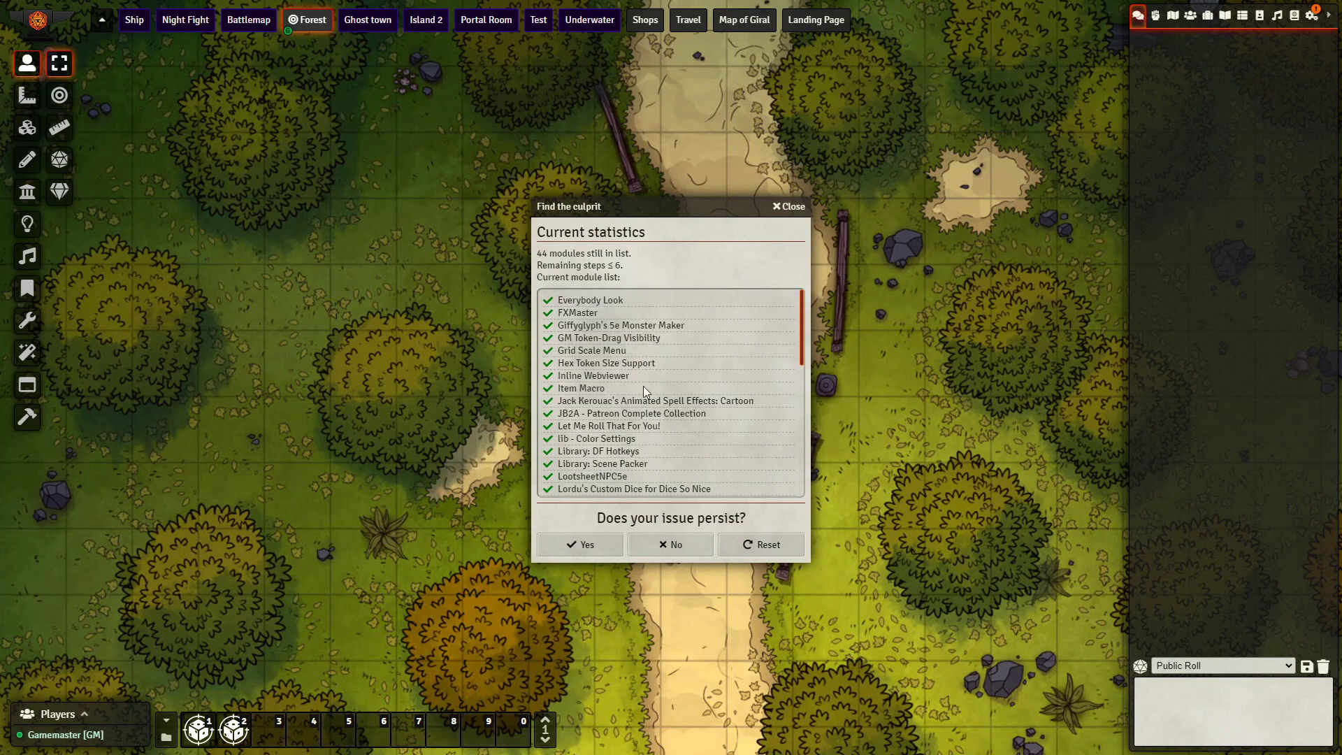
scroll(643, 388, down, 8)
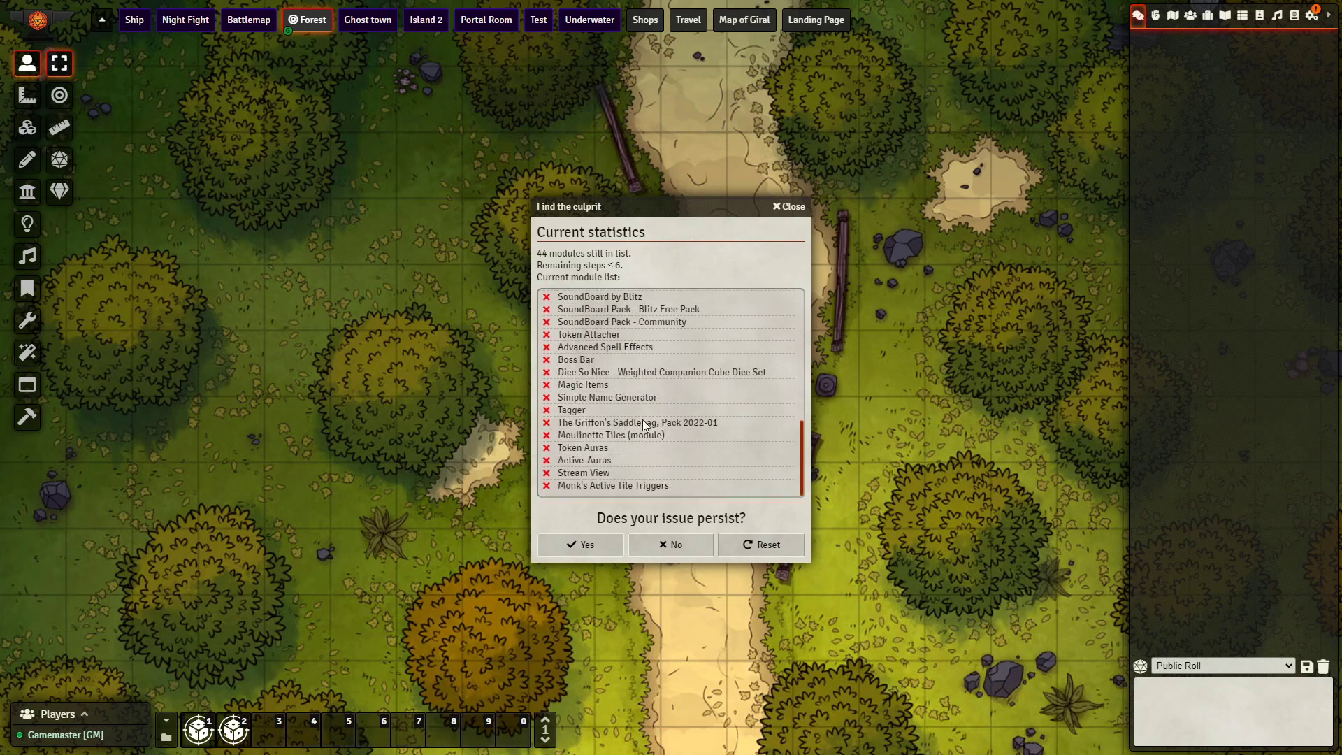
click(658, 544)
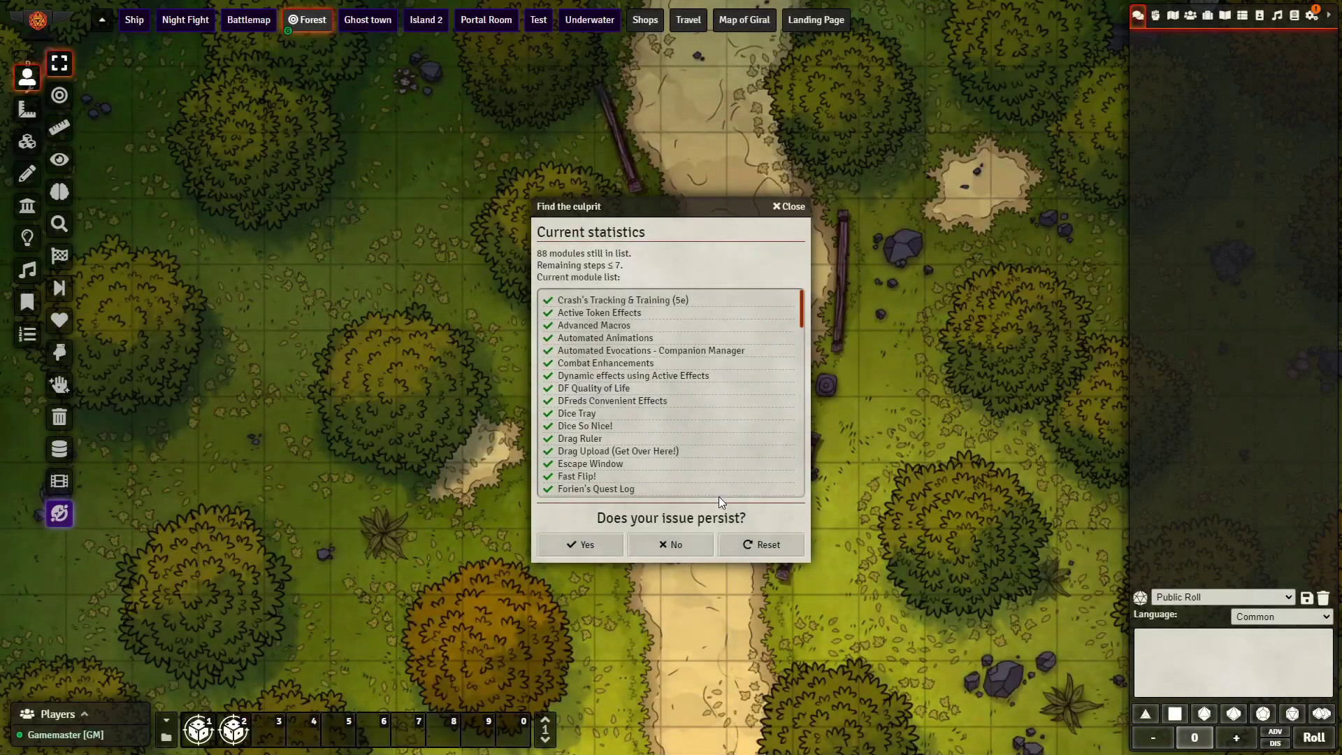
Look through the full 88-module culprit list and answer that the issue does not persist.
scroll(681, 297, down, 8)
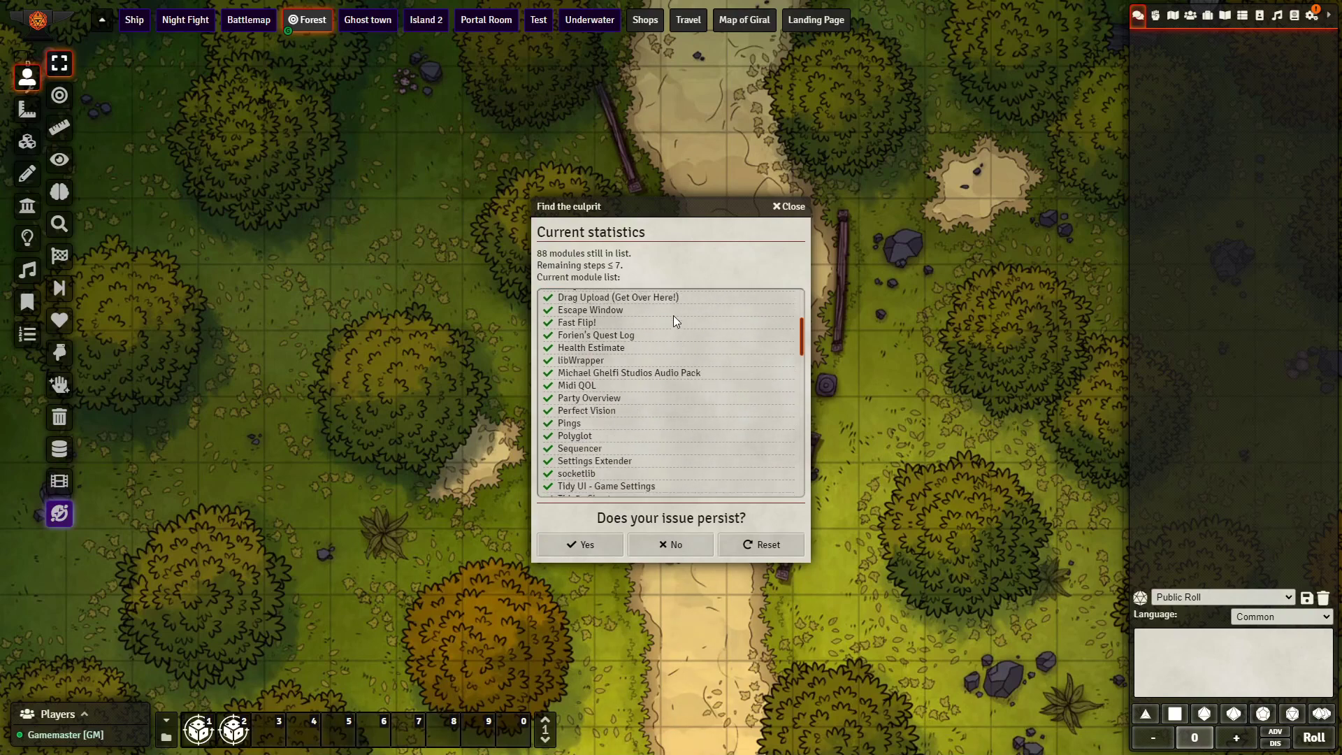
scroll(674, 345, down, 10)
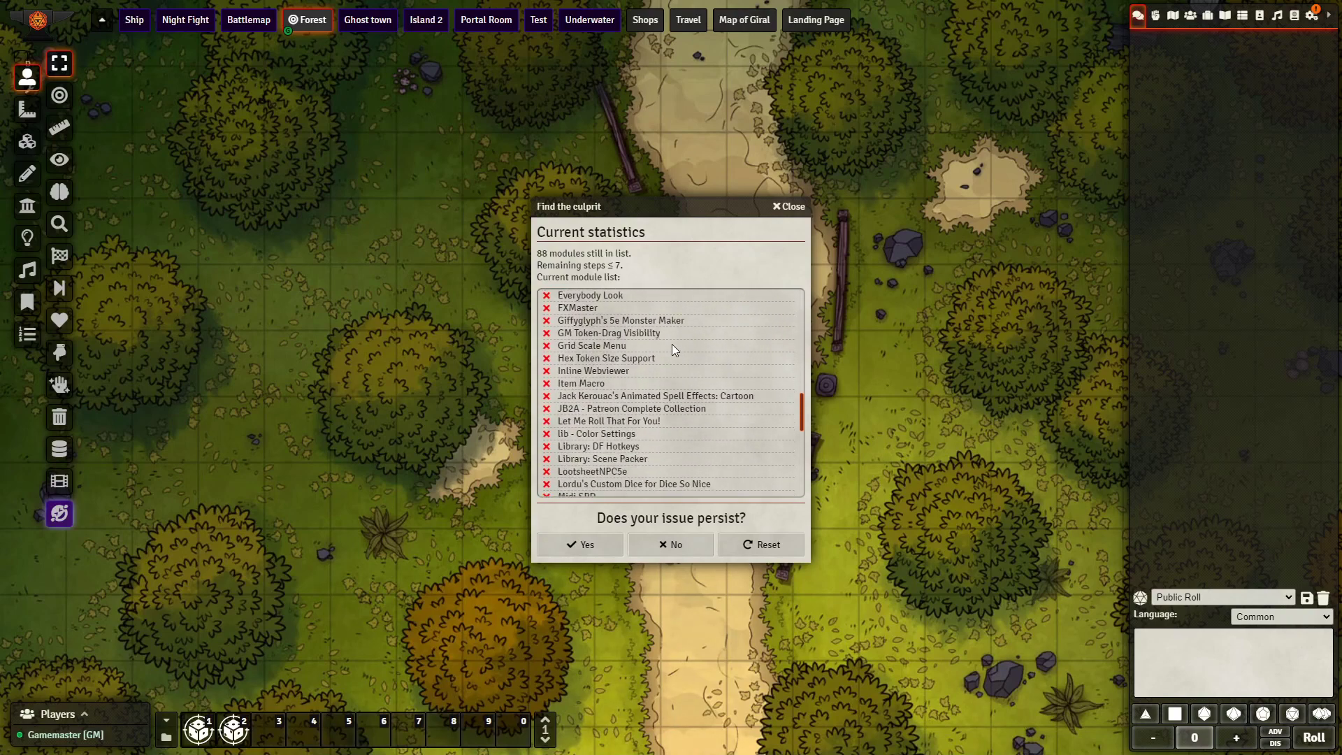
scroll(672, 342, down, 3)
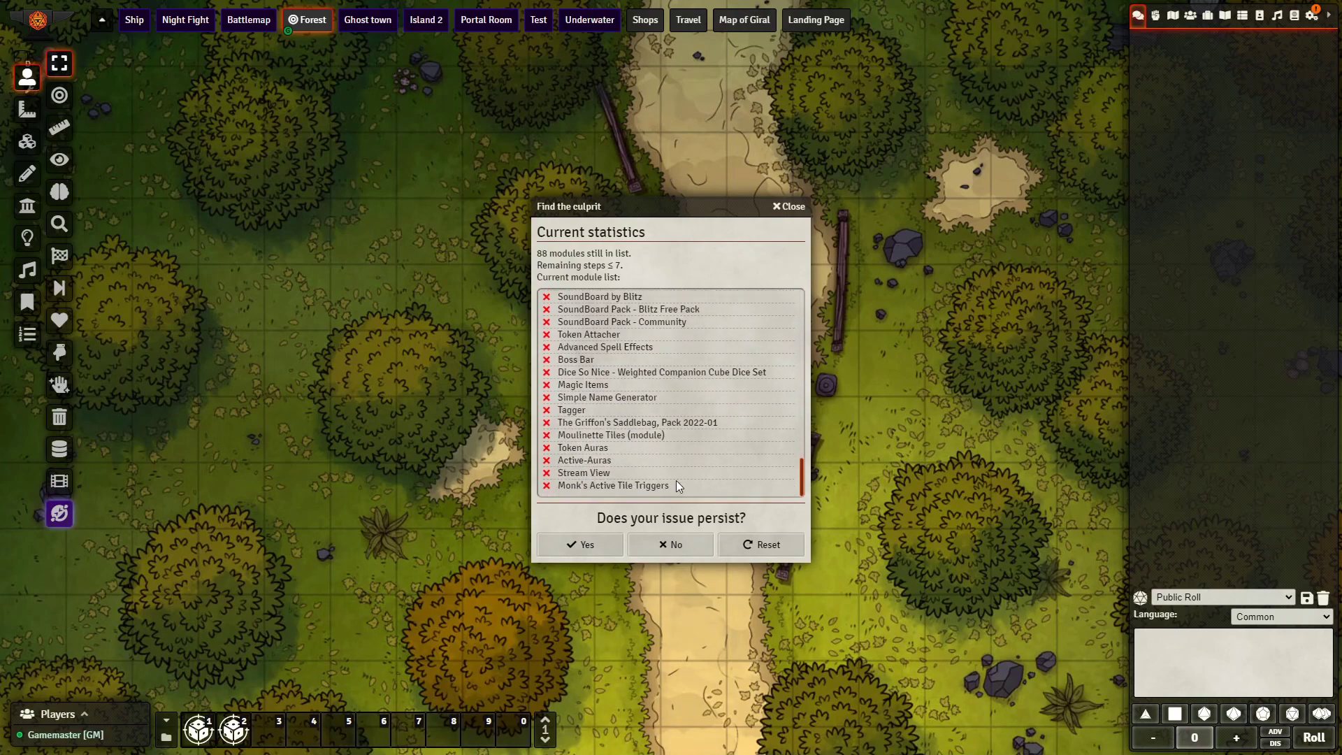
click(671, 543)
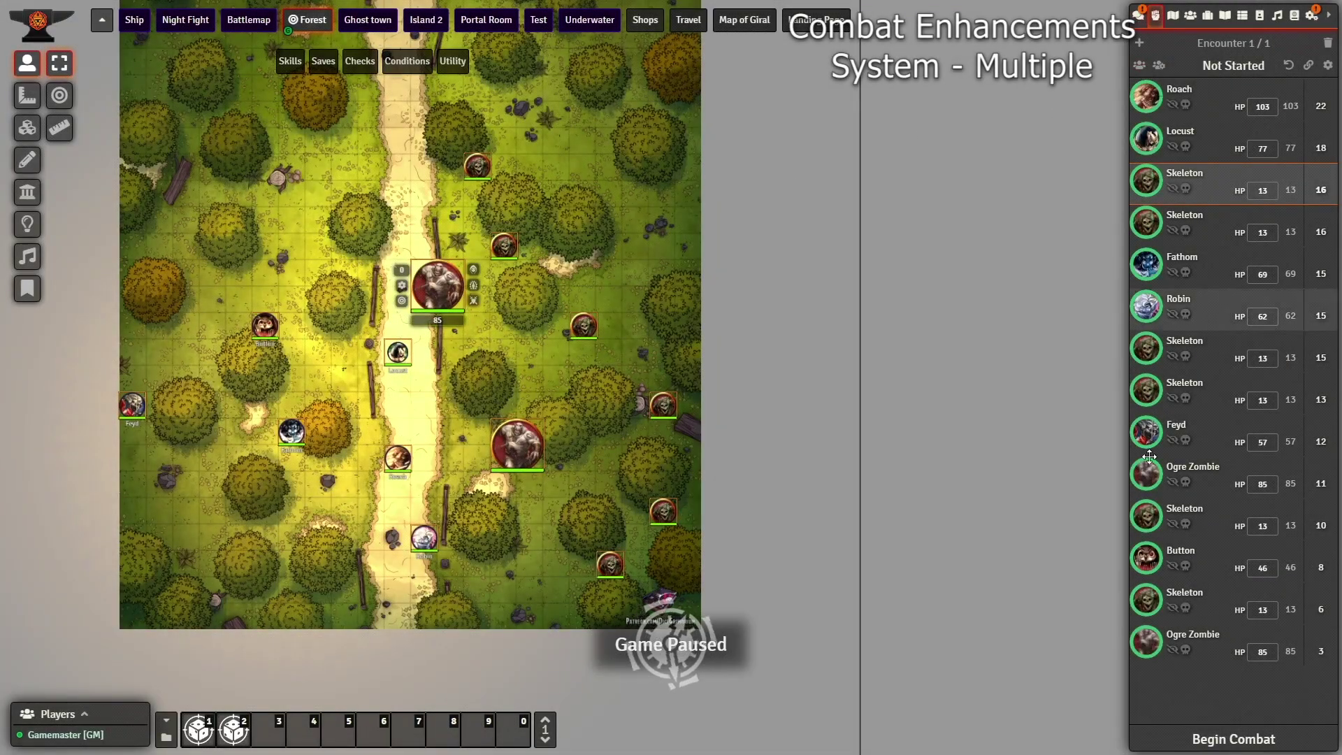
Begin the combat encounter and set Roach's HP to 53 and Locust's HP to 54 in the combat tracker.
click(1212, 738)
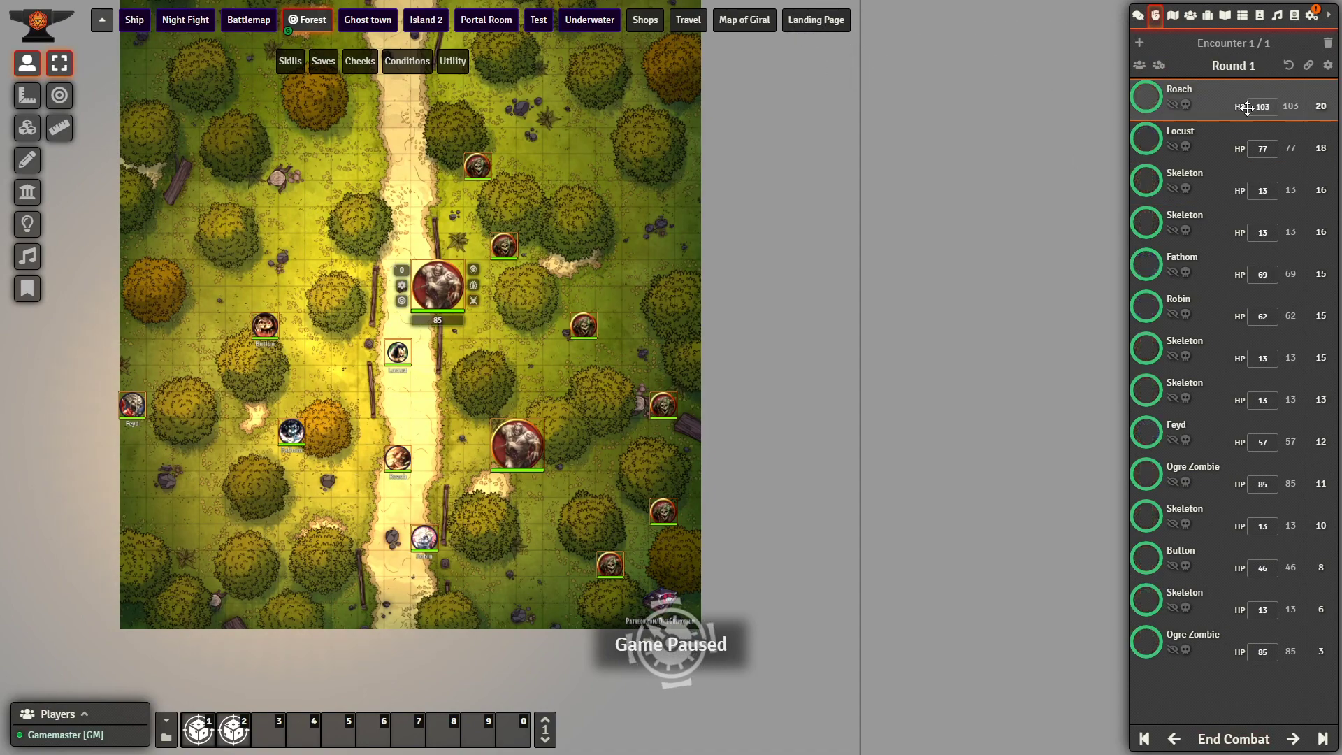
click(1222, 112)
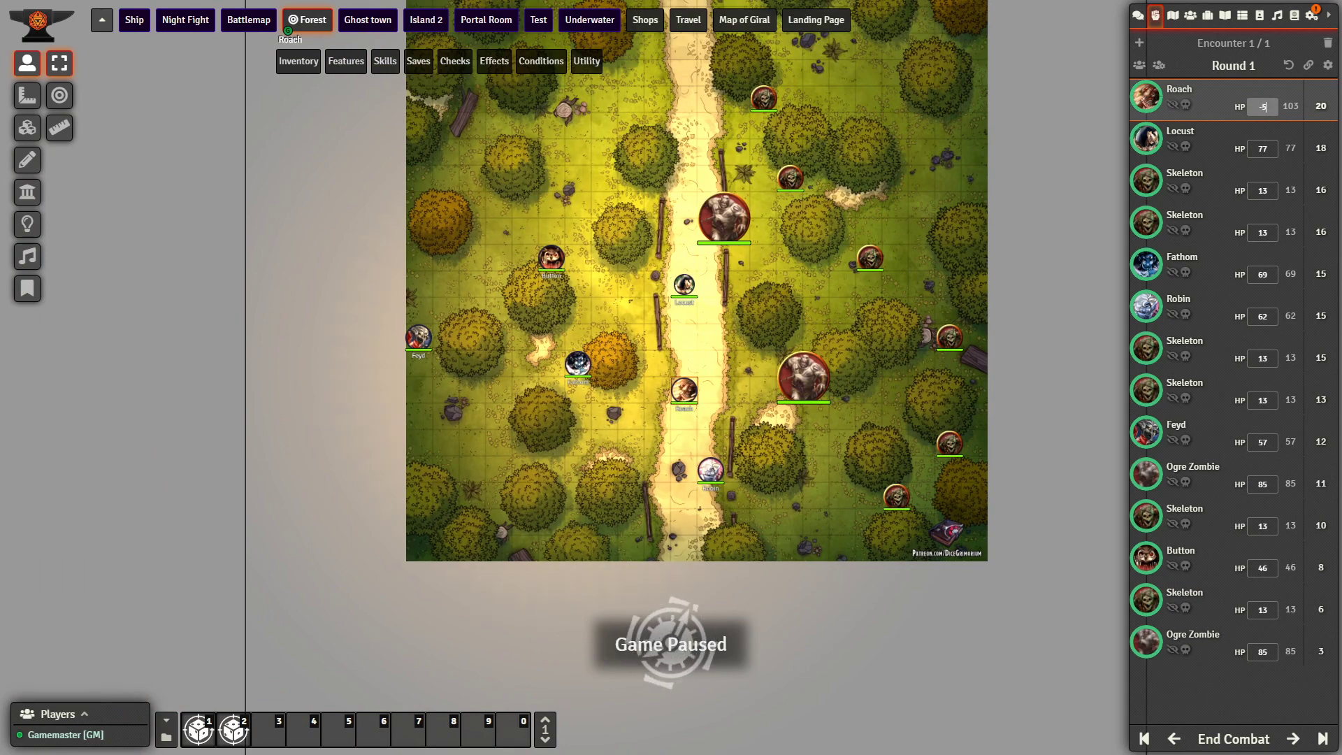
click(1269, 158)
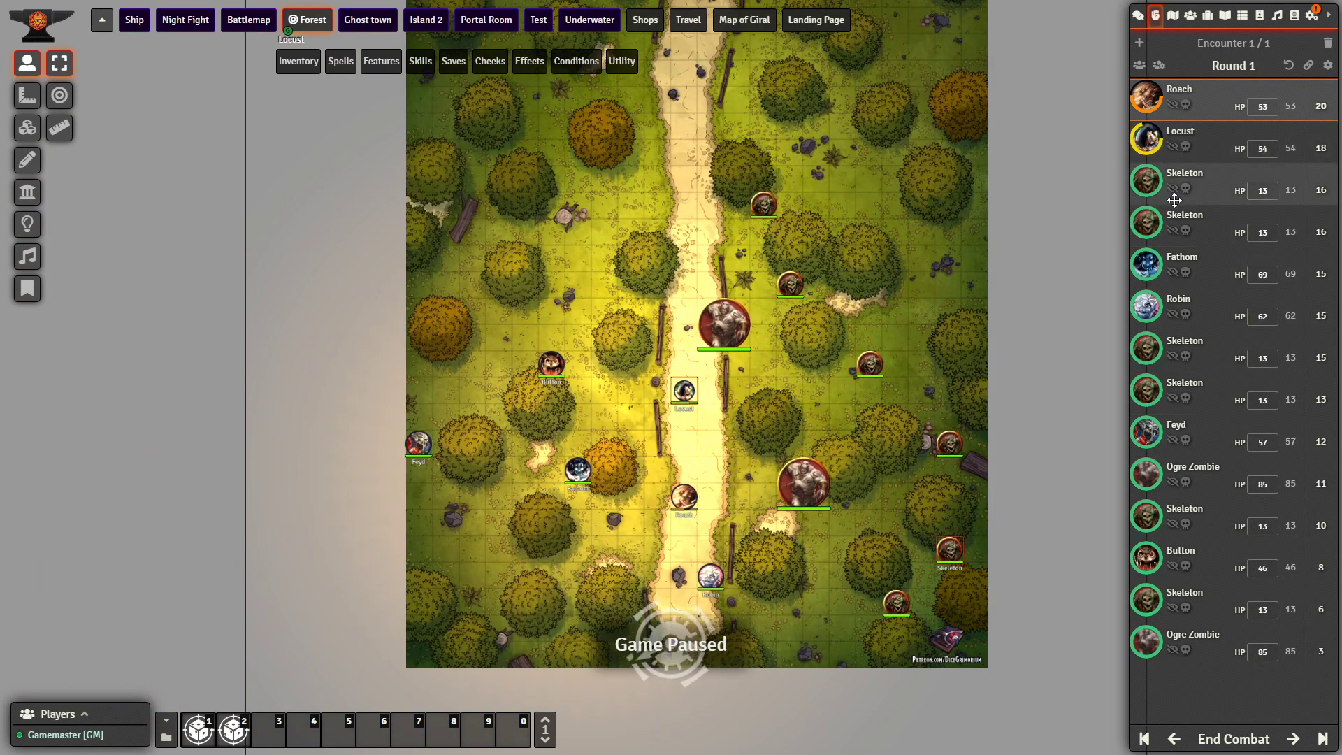
Reorder the combat tracker so Fathom leads, Roach follows above Locust, and Feyd sits between the last Skeleton and the last Ogre Zombie.
drag(1218, 89, 1210, 49)
drag(1211, 104, 1209, 101)
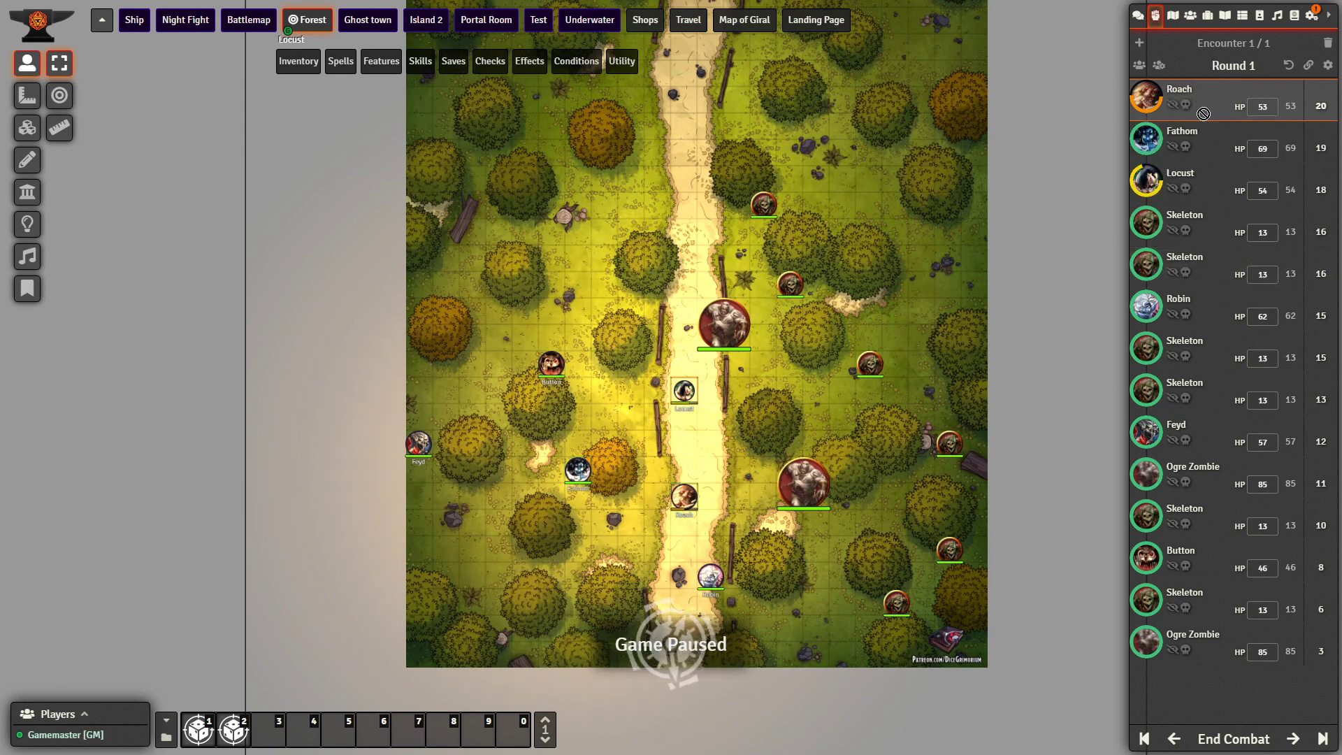
drag(1210, 172, 1210, 161)
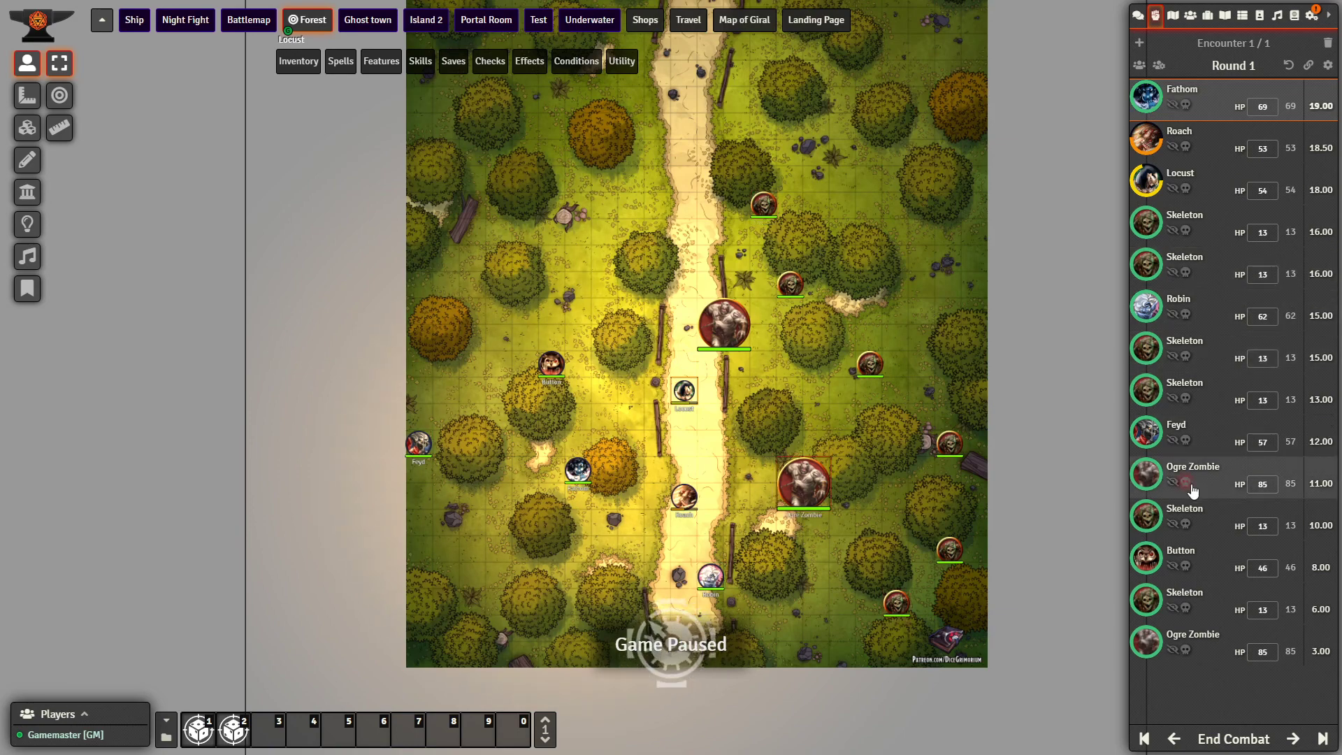
drag(1182, 618, 1182, 619)
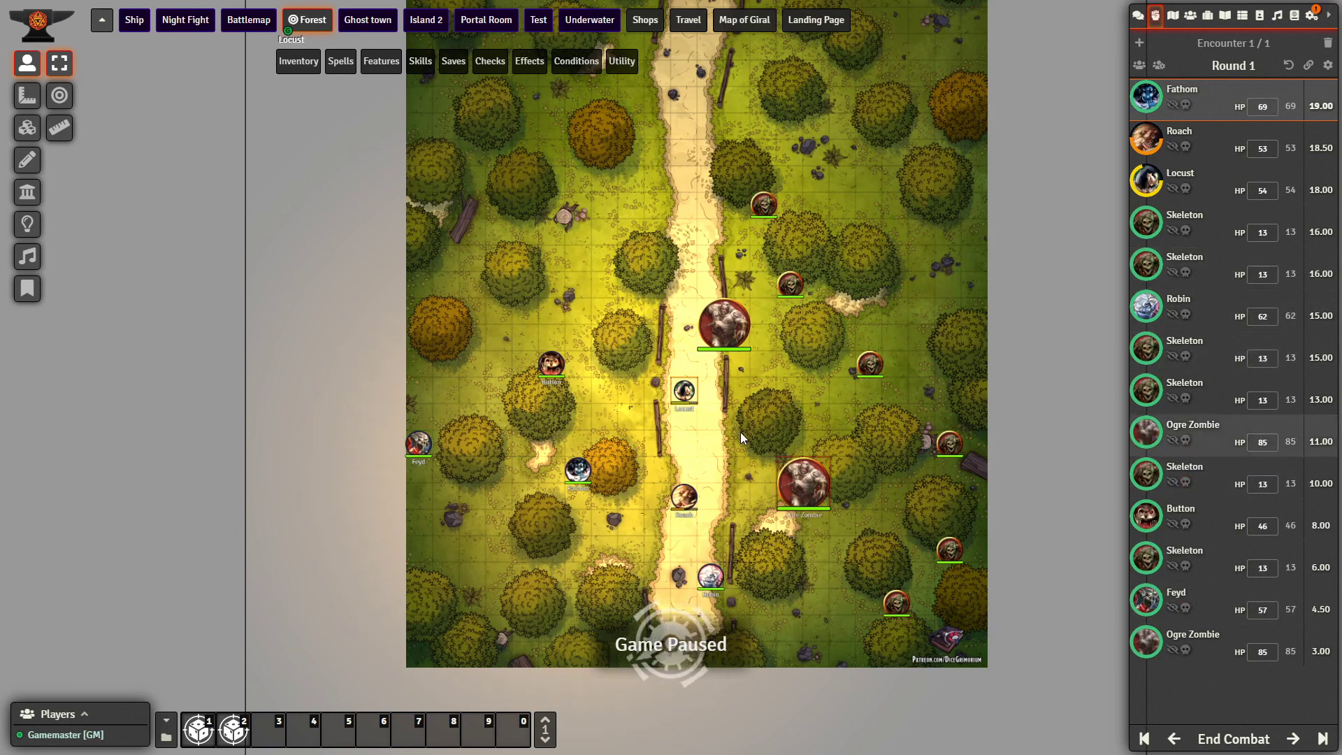
Delete the Ogre Zombie token on the road and replace it with a pasted copy of the remaining Ogre Zombie.
click(718, 316)
key(Delete)
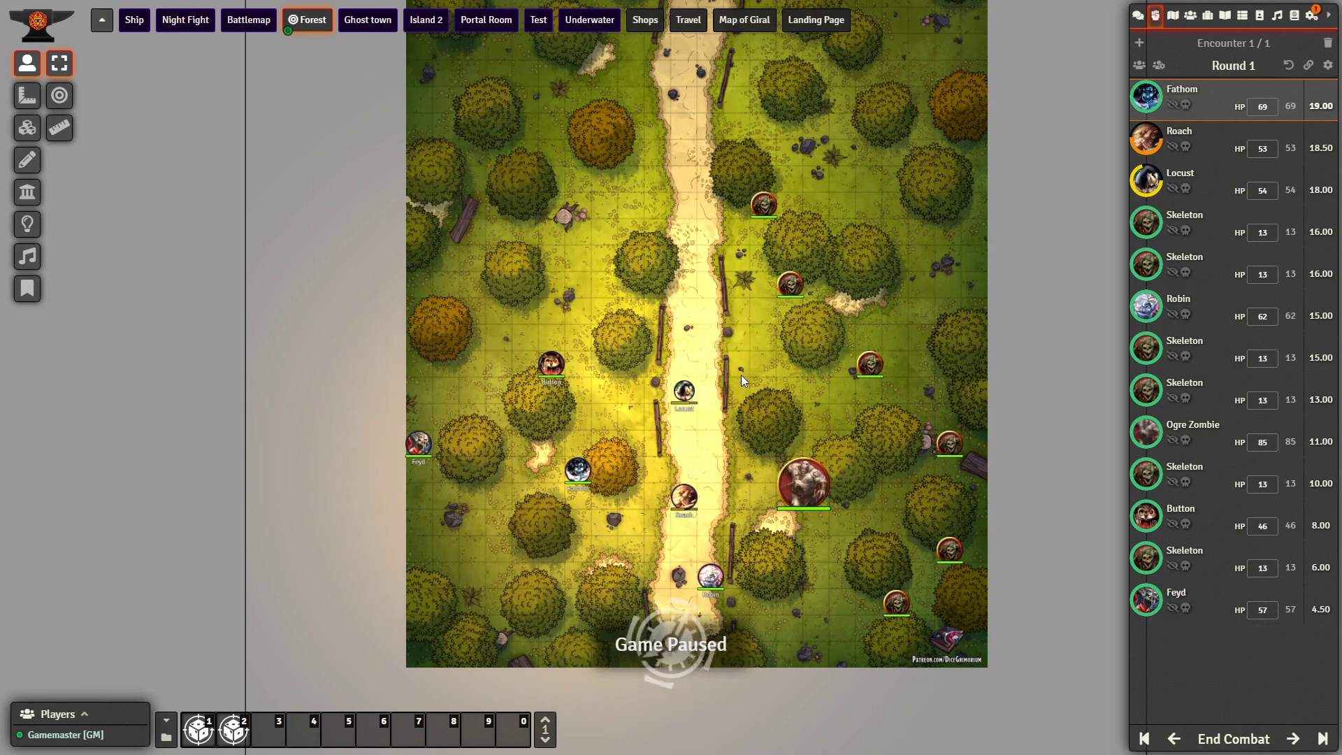
key(ctrl+c)
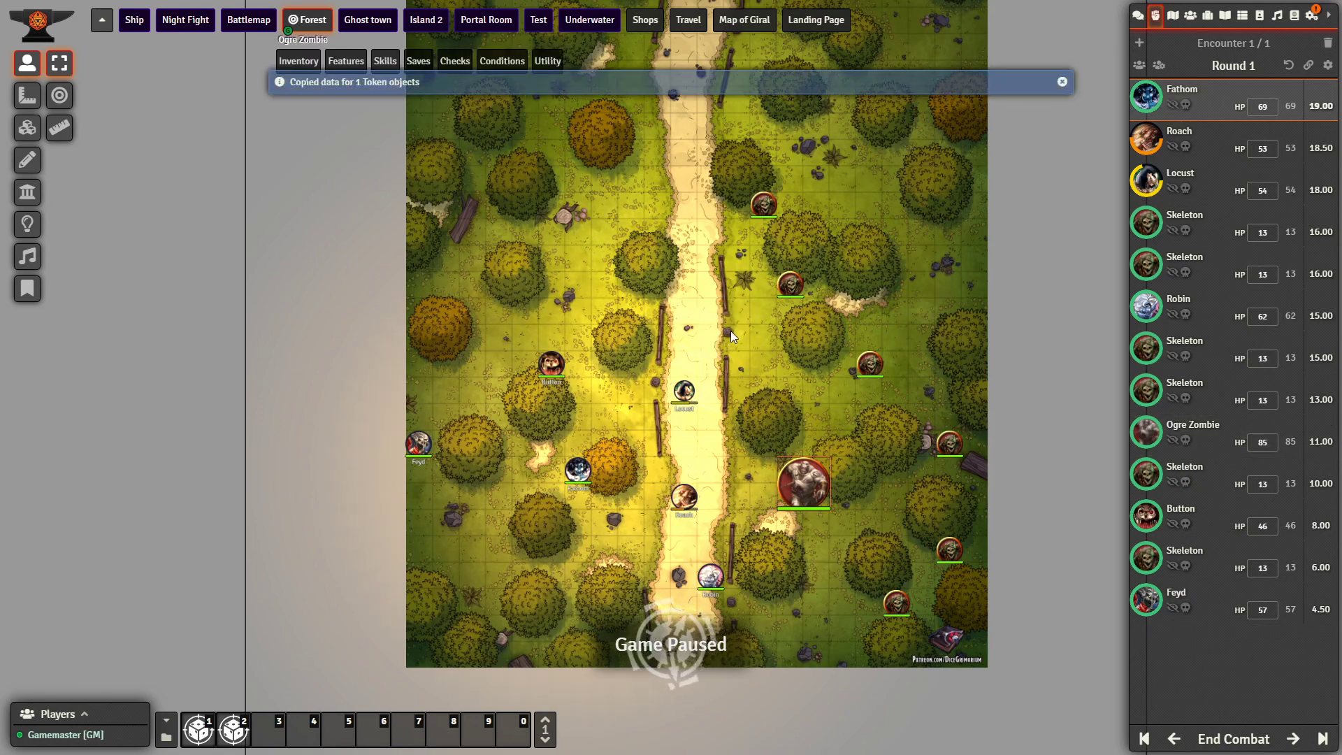
key(ctrl+v)
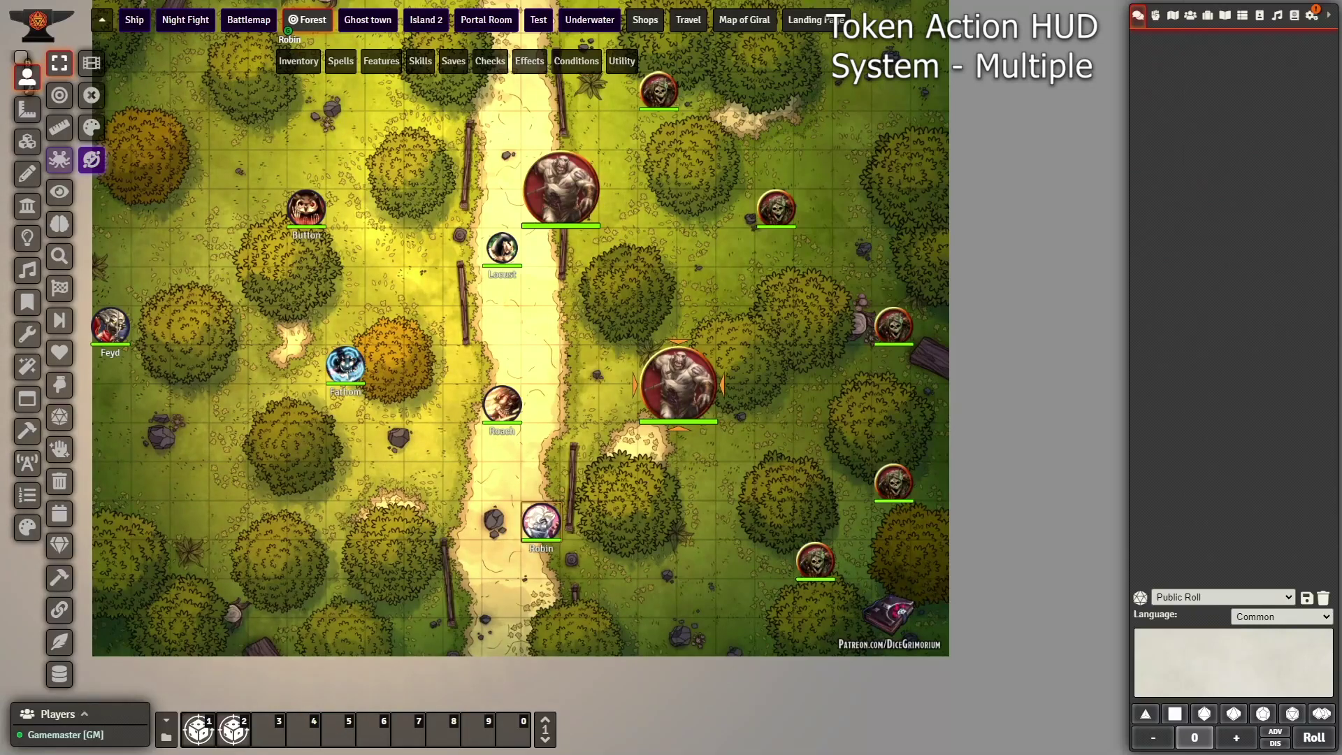
Cast Robin's Eldritch Blast cantrip three times at the targeted Ogre Zombie using the token action HUD.
mouse_move(299, 60)
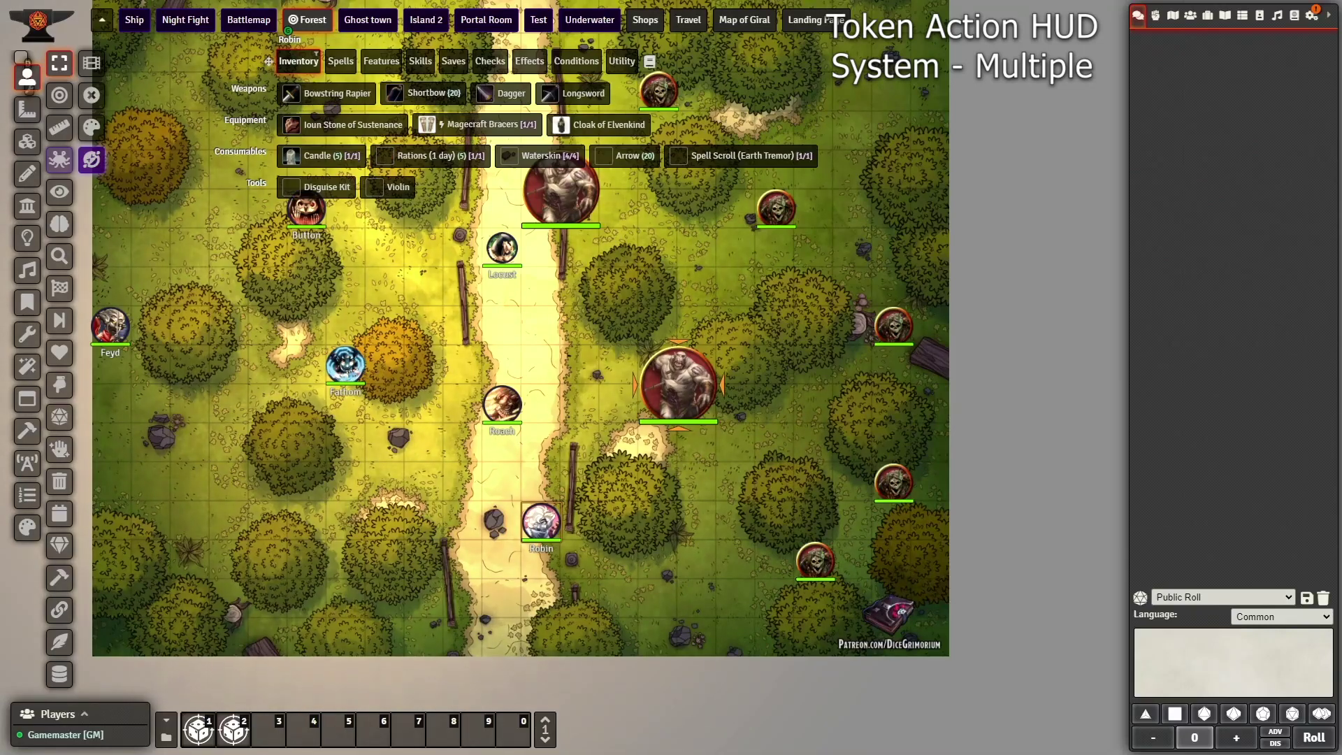
mouse_move(341, 61)
click(454, 129)
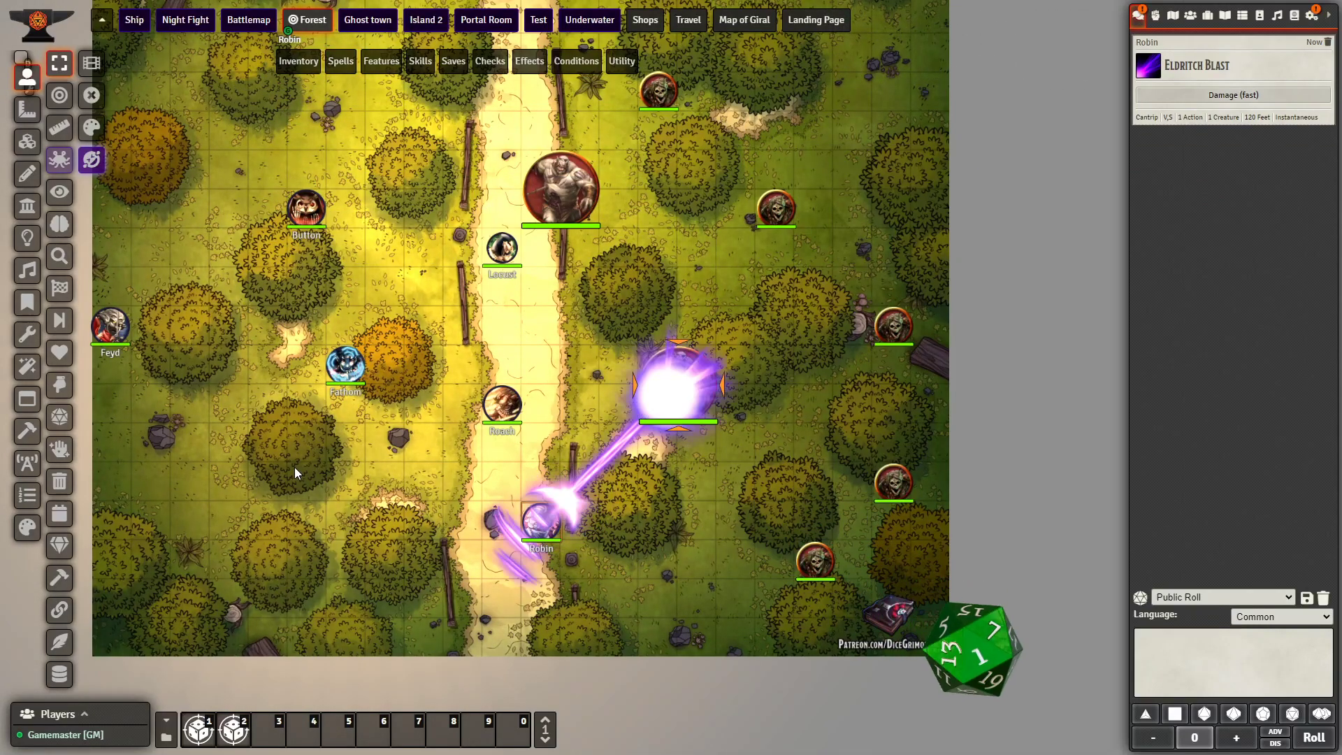
mouse_move(337, 56)
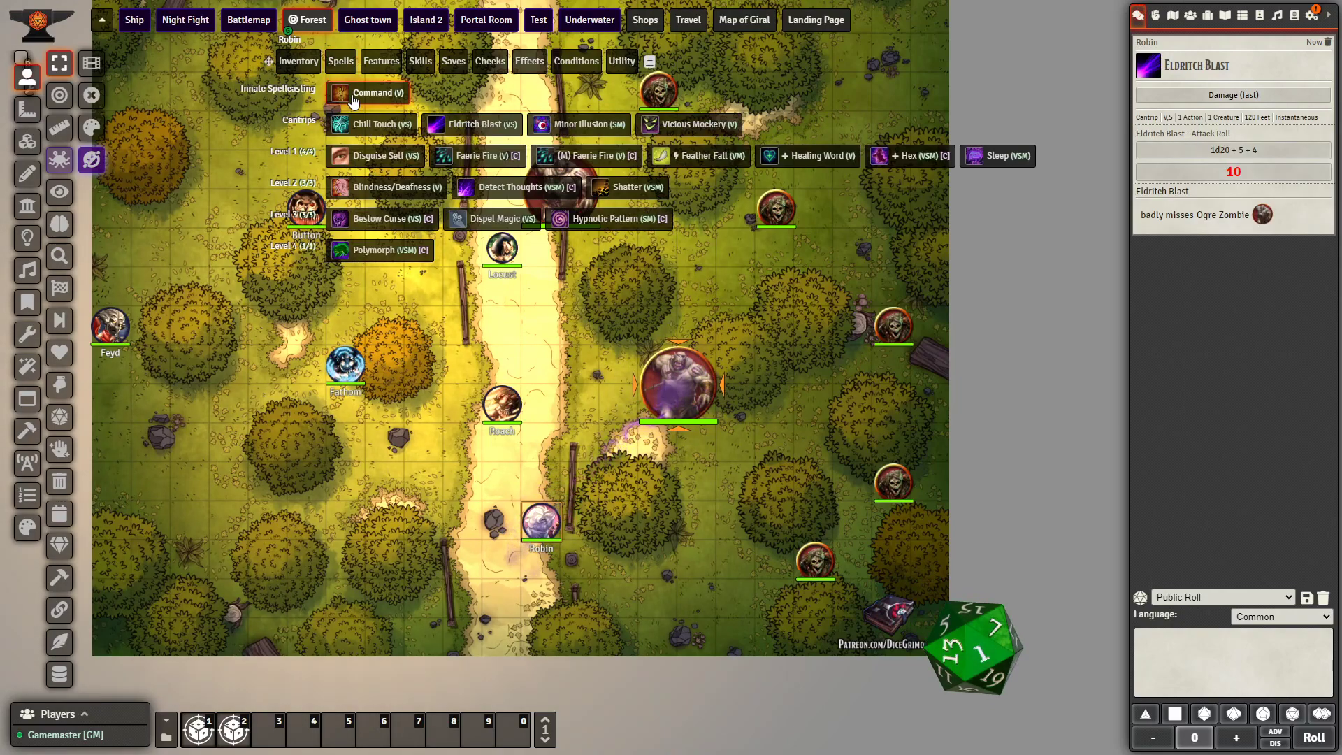
click(458, 124)
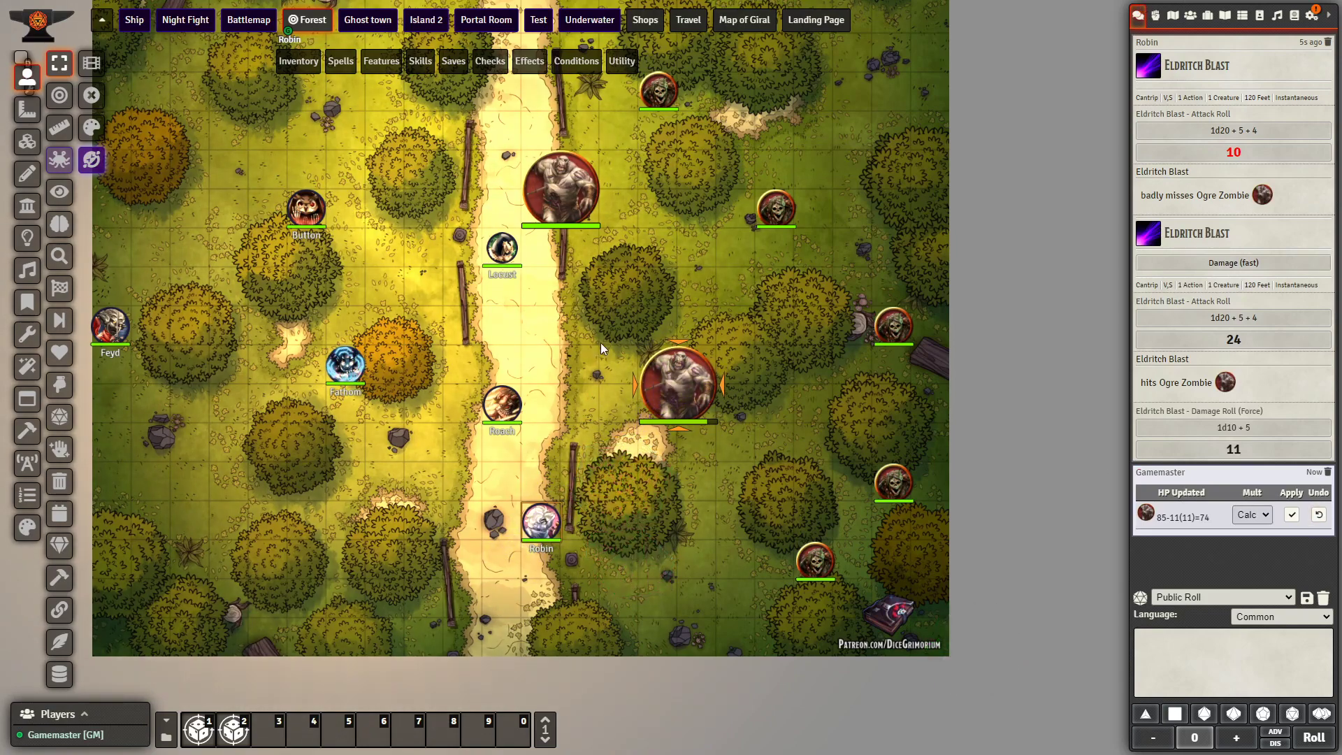
mouse_move(301, 64)
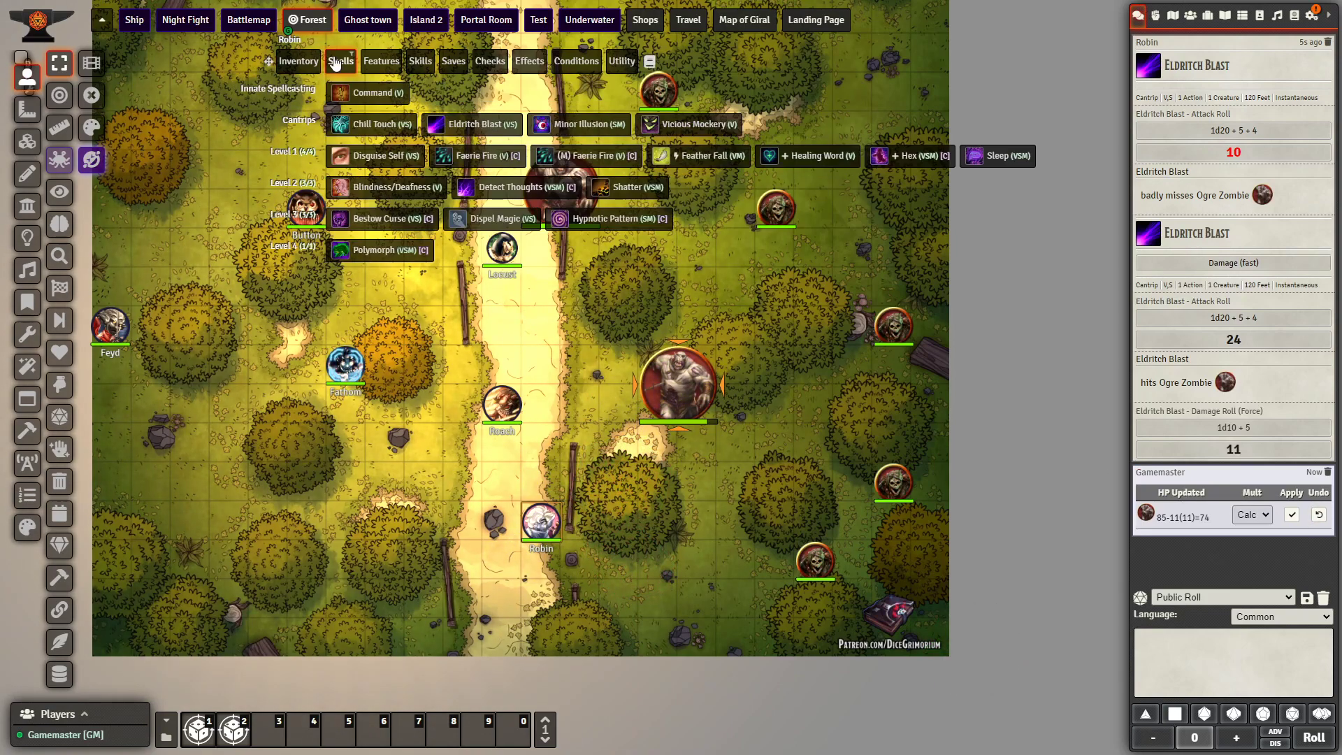
click(476, 124)
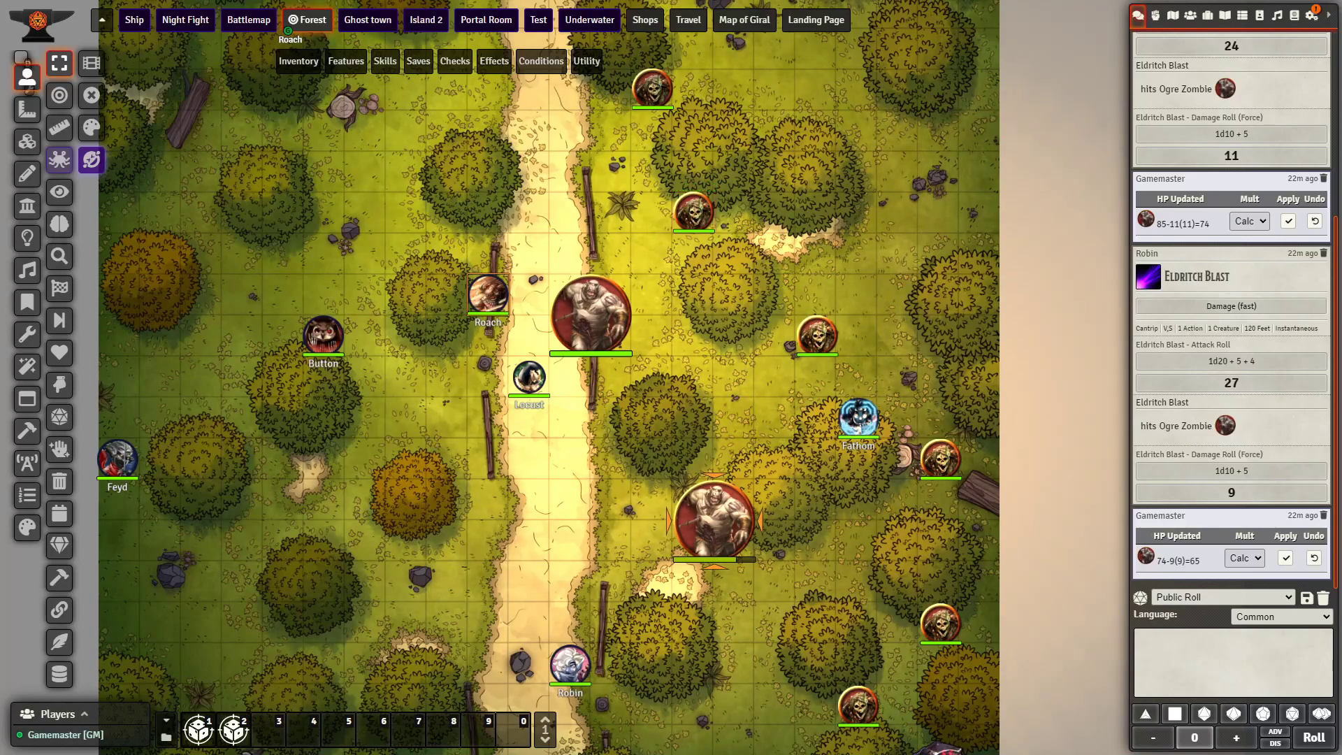
Roll Roach's Strength saving throw and toggle one of the conditions offered for the token.
mouse_move(420, 61)
click(437, 93)
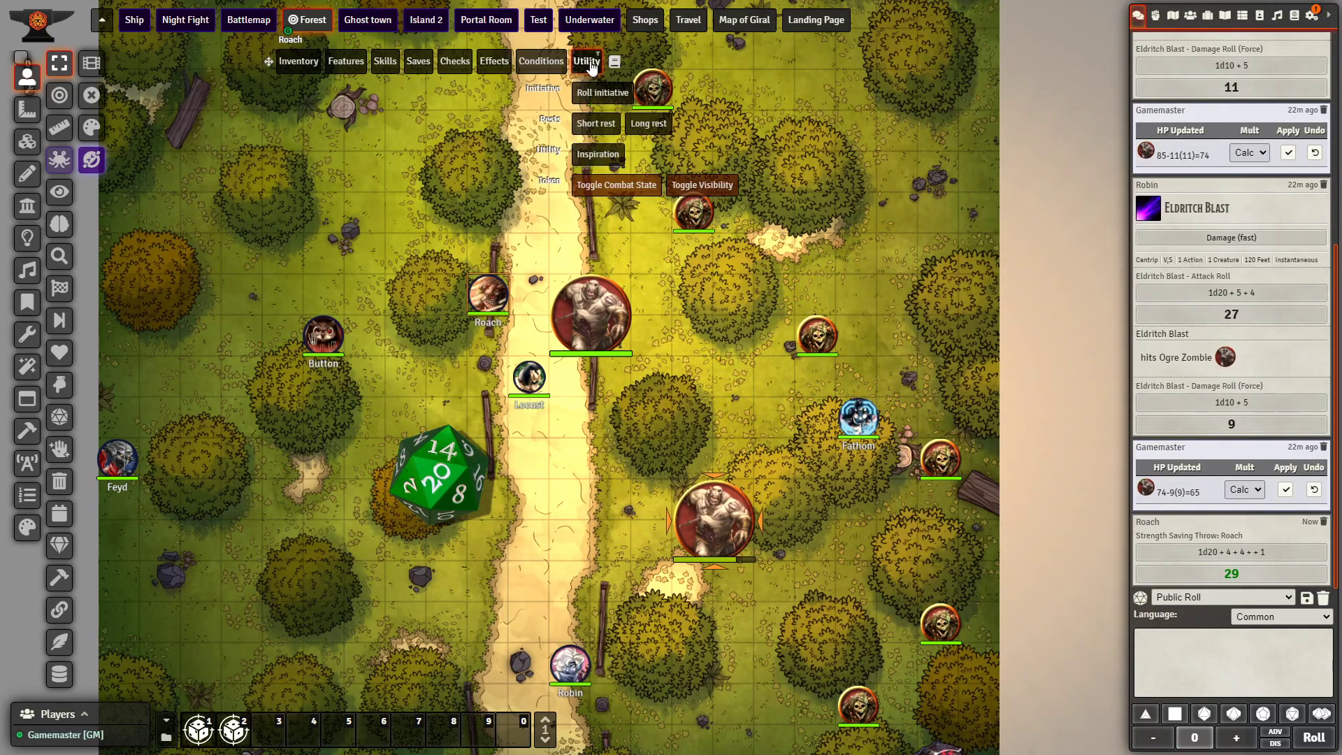
mouse_move(541, 61)
click(535, 128)
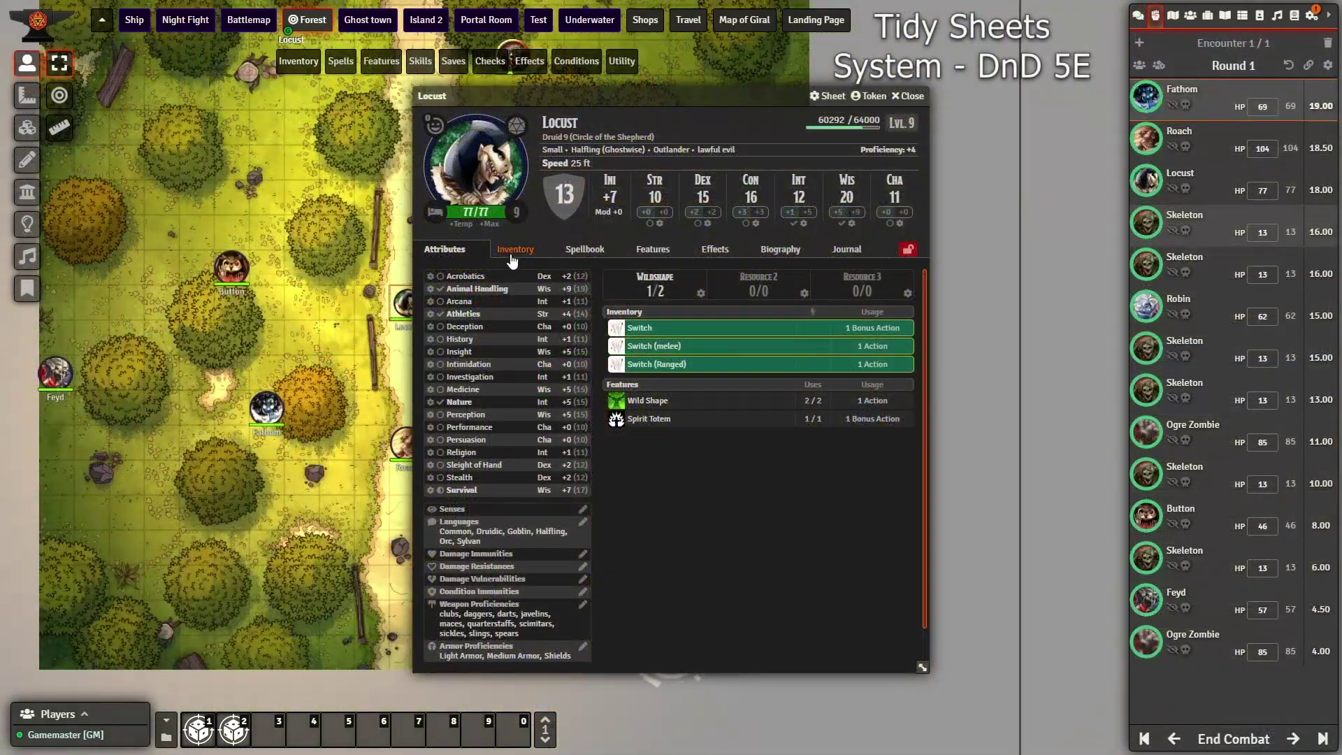
Look through Locust's inventory in both grid and list layouts, ending in the grid layout.
click(520, 258)
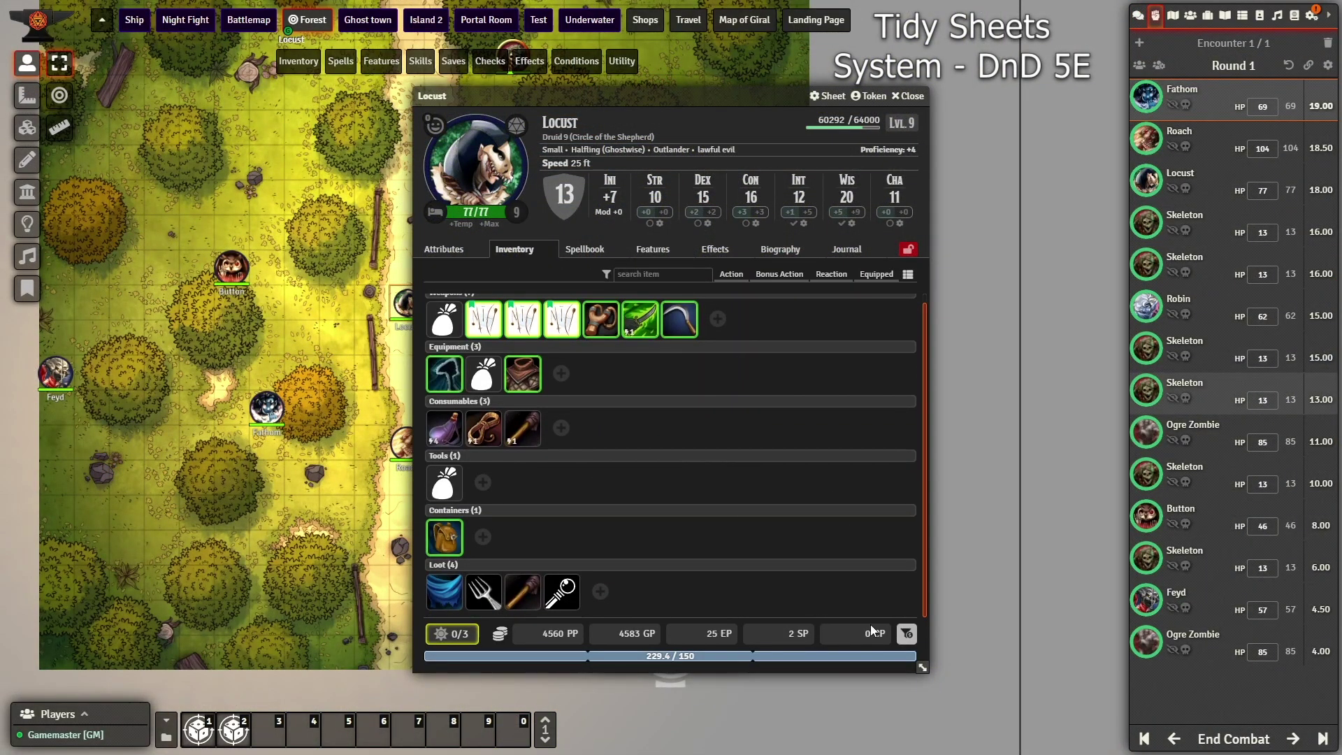
scroll(603, 325, up, 1)
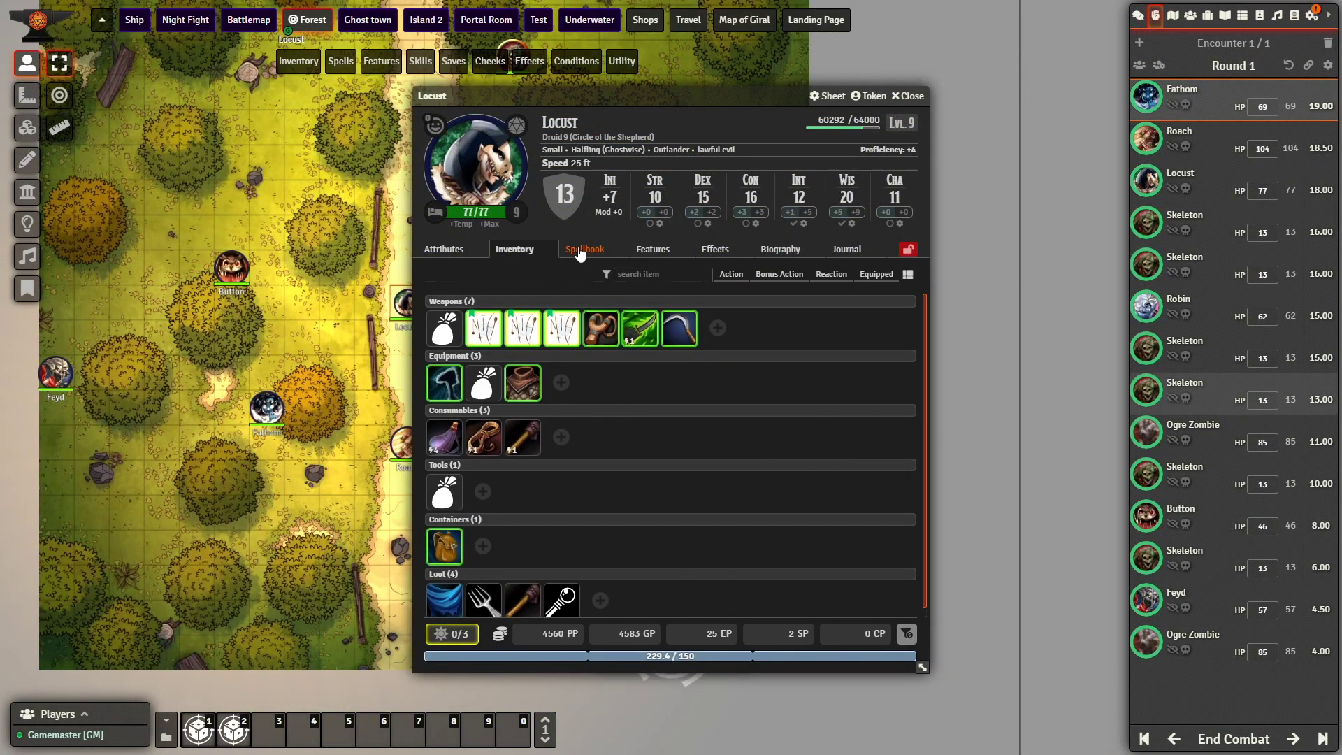
click(909, 275)
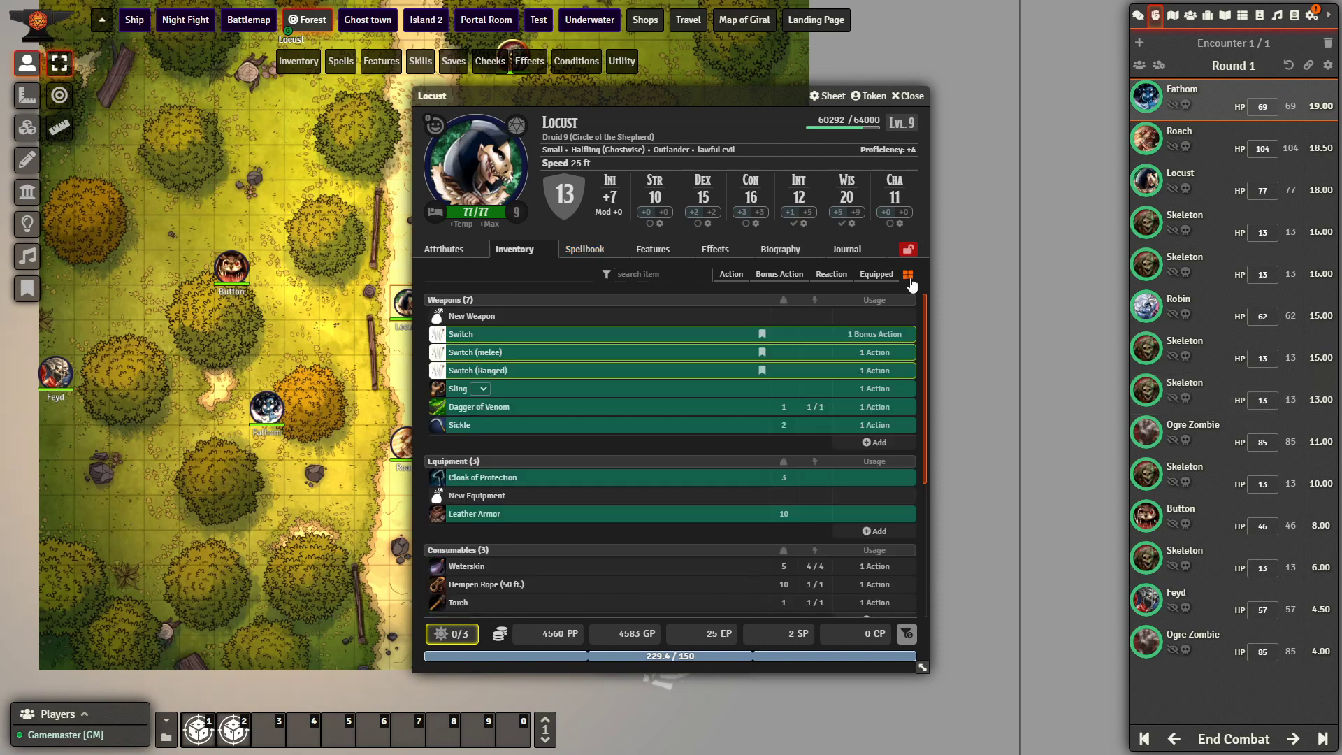
scroll(594, 351, down, 2)
scroll(594, 359, down, 2)
scroll(624, 479, up, 5)
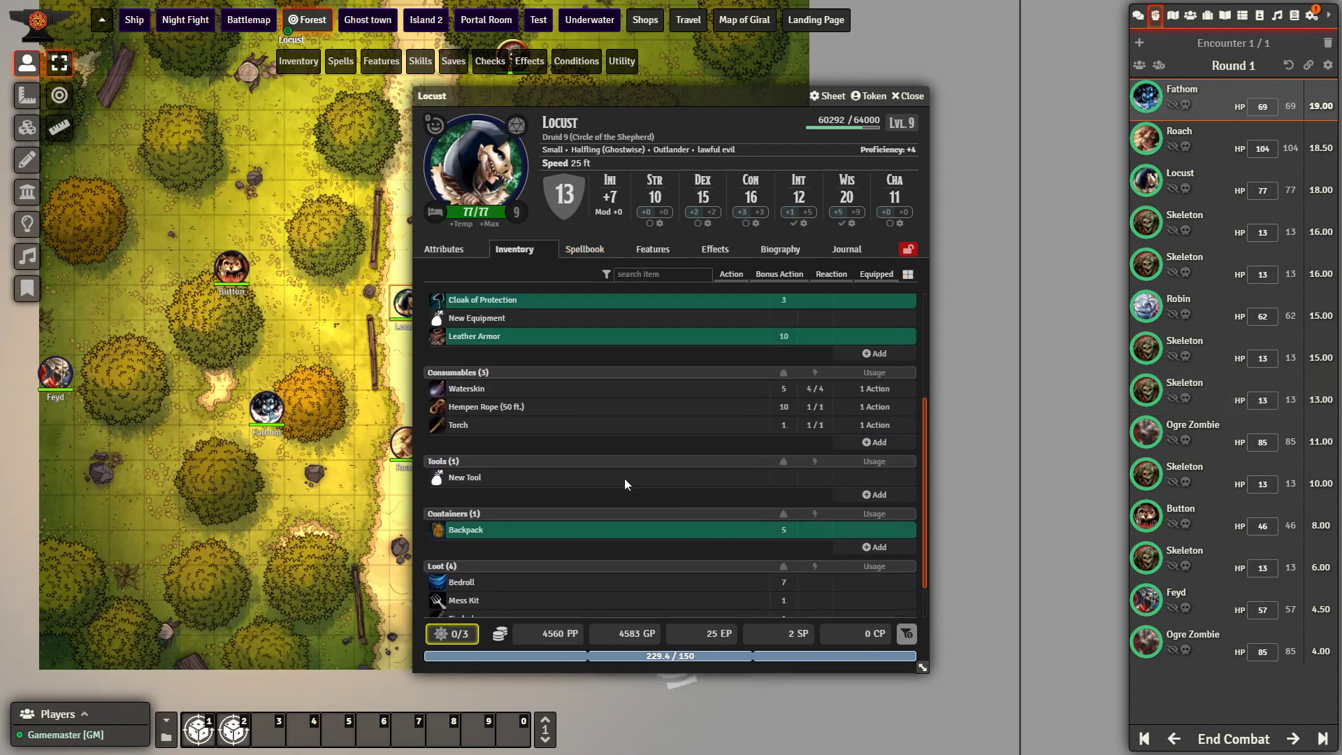
click(908, 274)
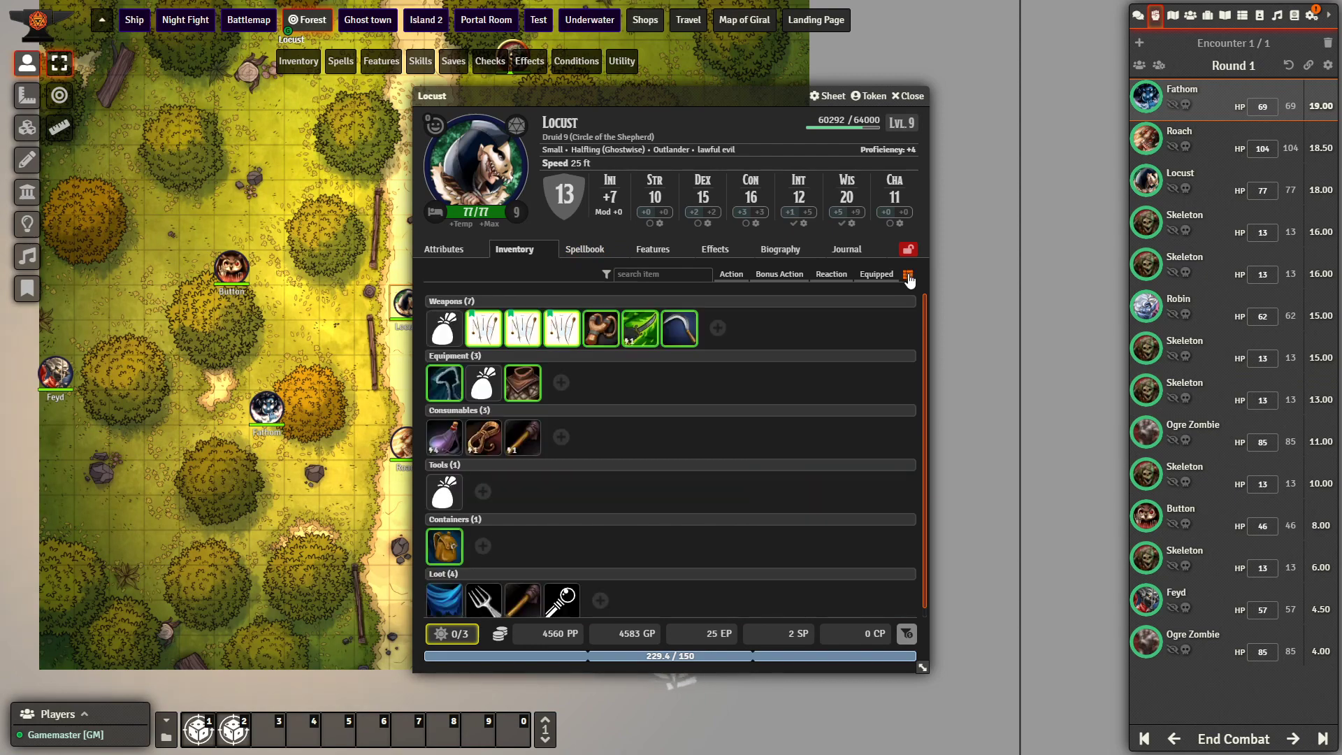
Filter Locust's spellbook by prepared spells and by bonus action, and clear both filters.
click(584, 253)
click(869, 274)
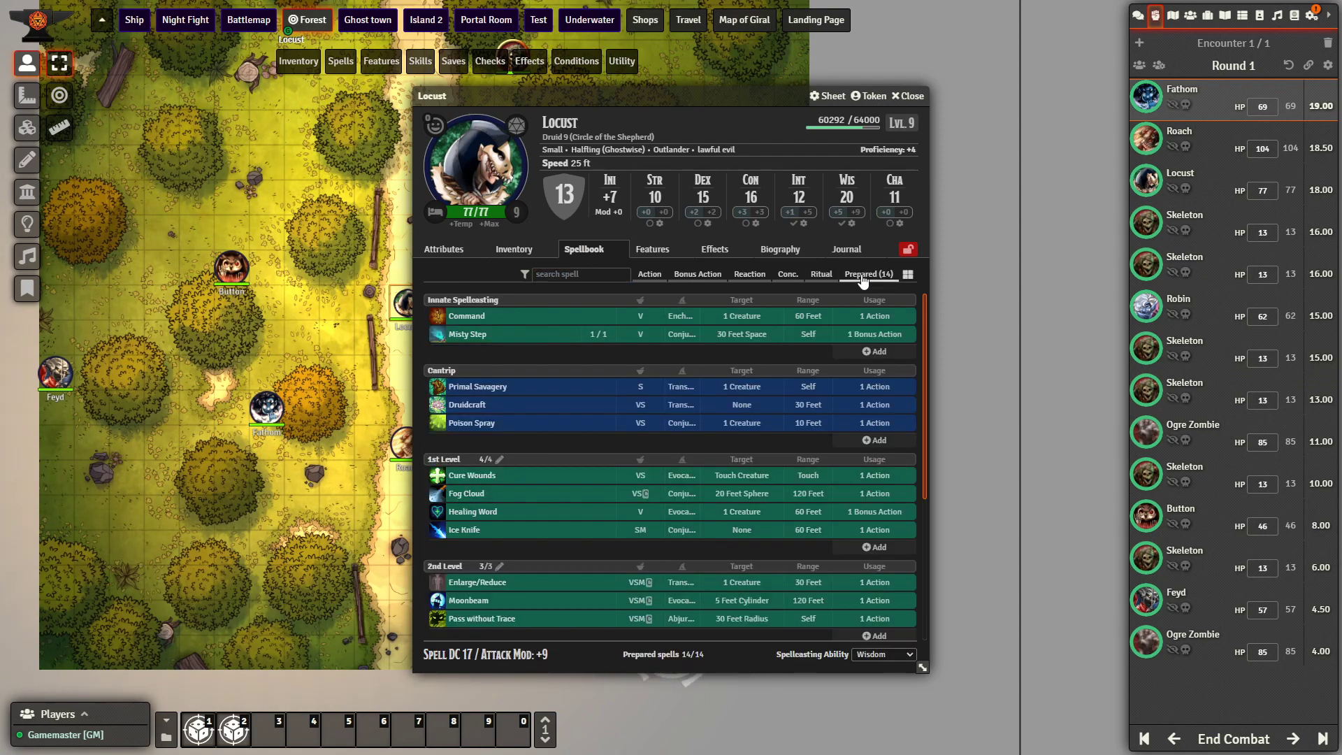
scroll(727, 374, down, 3)
scroll(727, 375, up, 3)
click(686, 279)
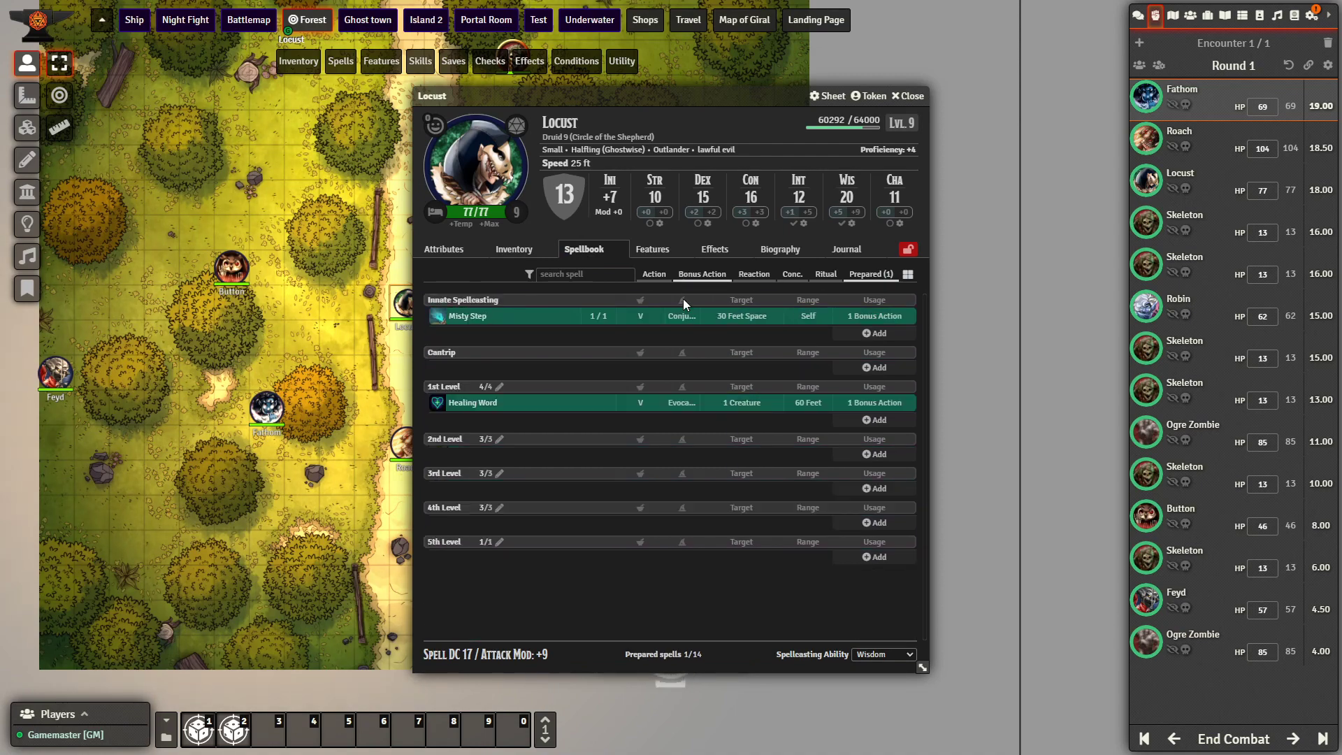
click(856, 277)
click(724, 278)
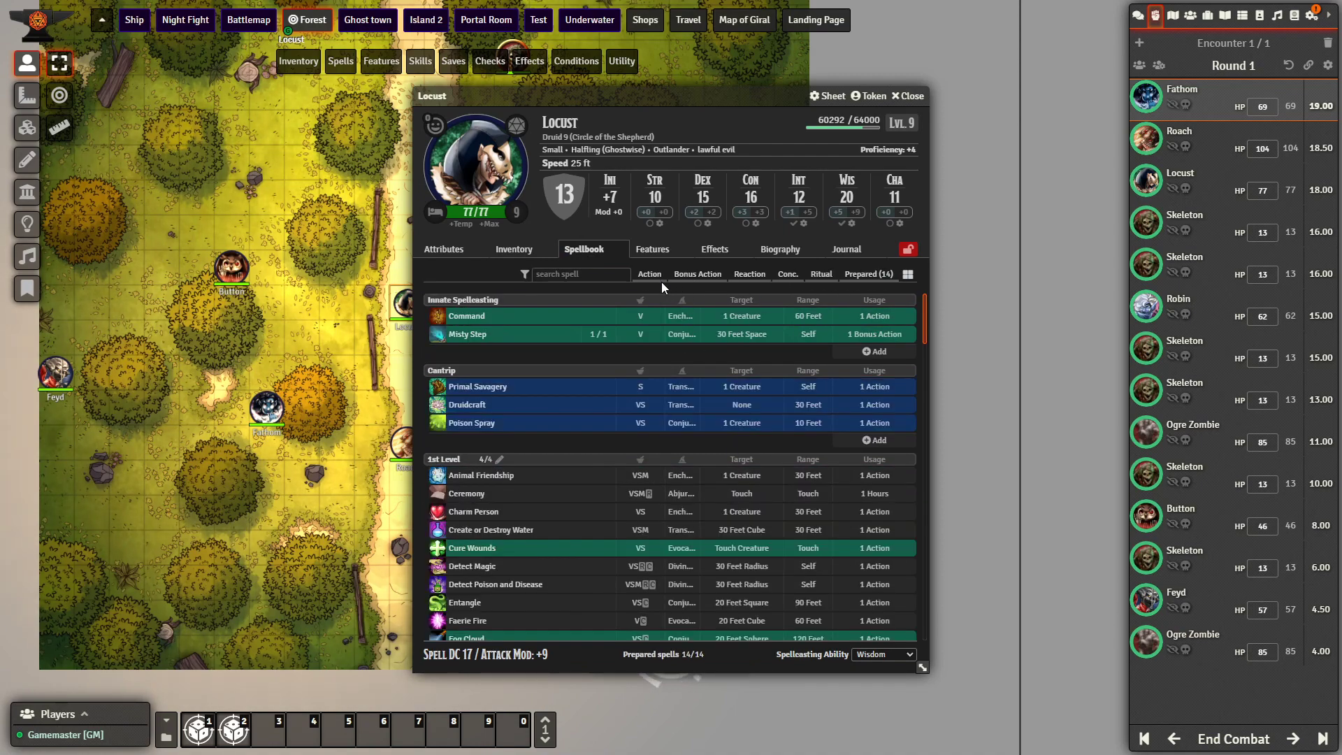
Check the context options of Misty Step and the Switch weapon, and open Switch's item sheet to read its description.
right_click(518, 330)
click(523, 268)
click(515, 250)
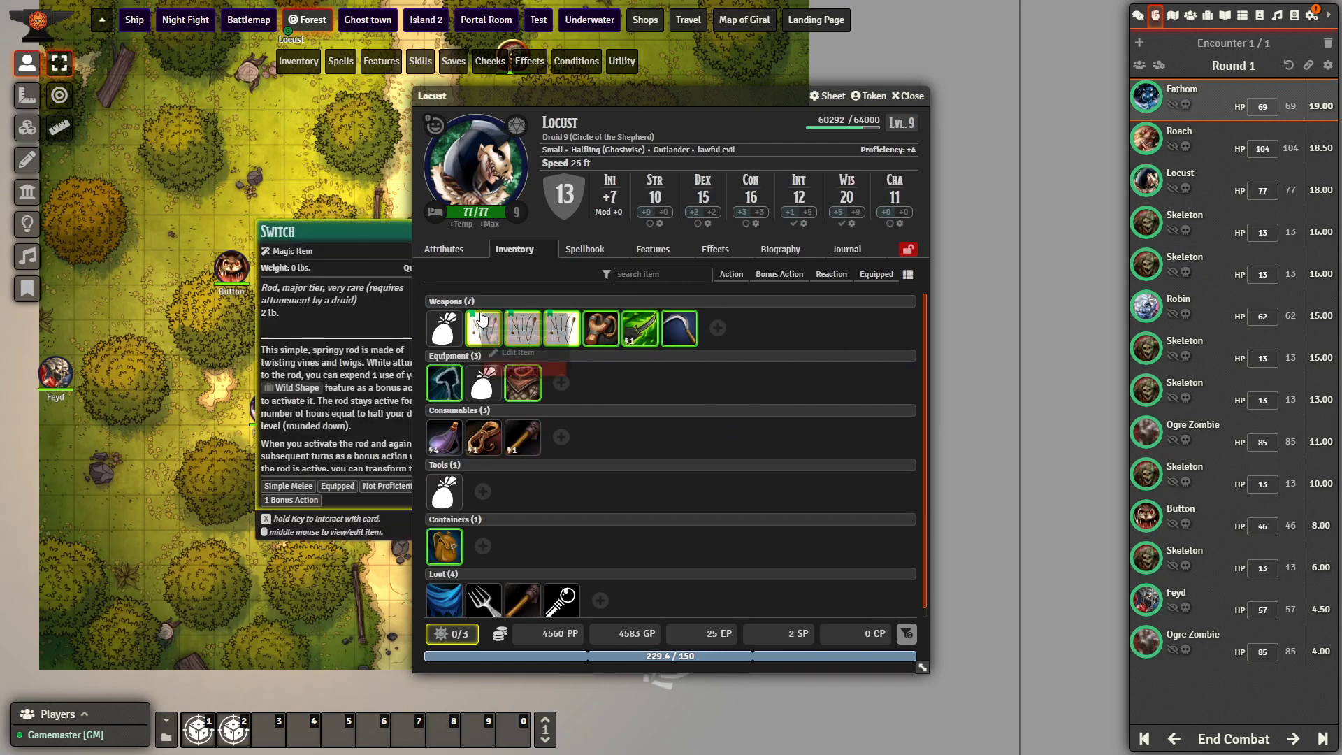
right_click(474, 347)
click(532, 358)
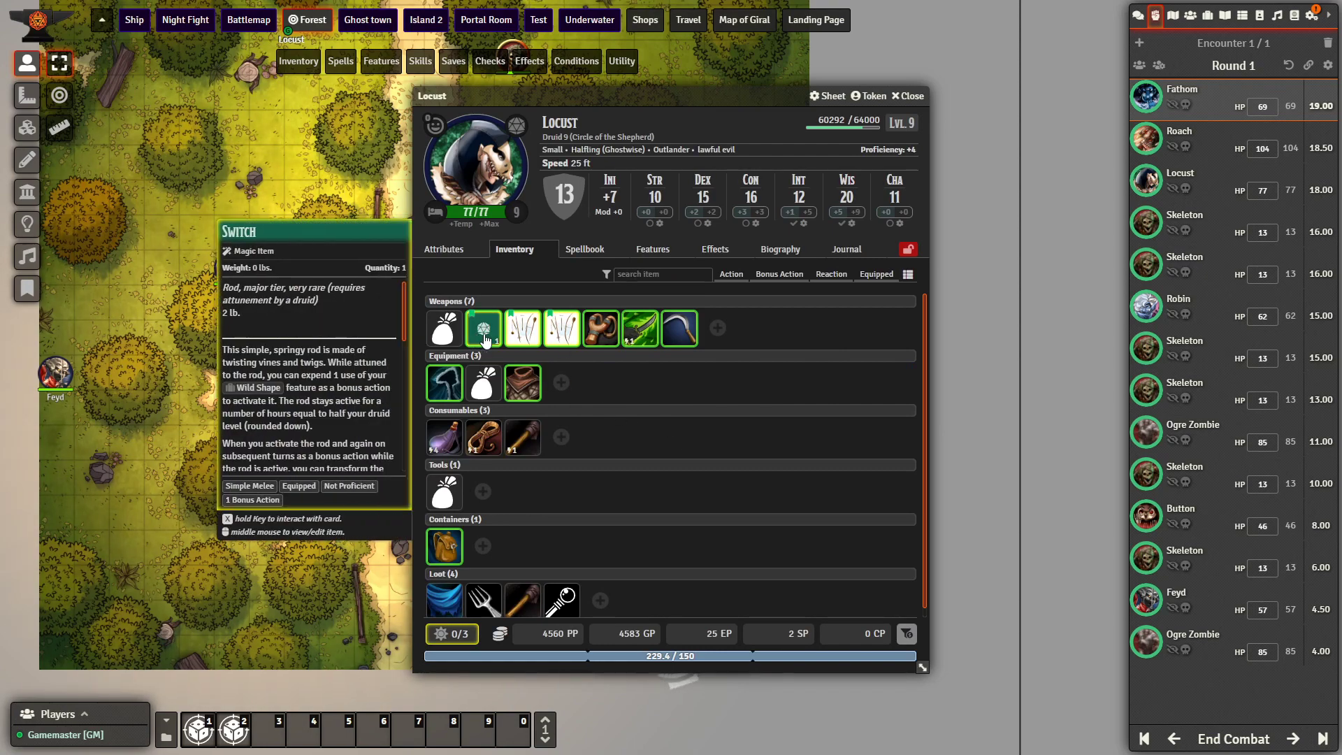
click(479, 341)
scroll(701, 435, down, 1)
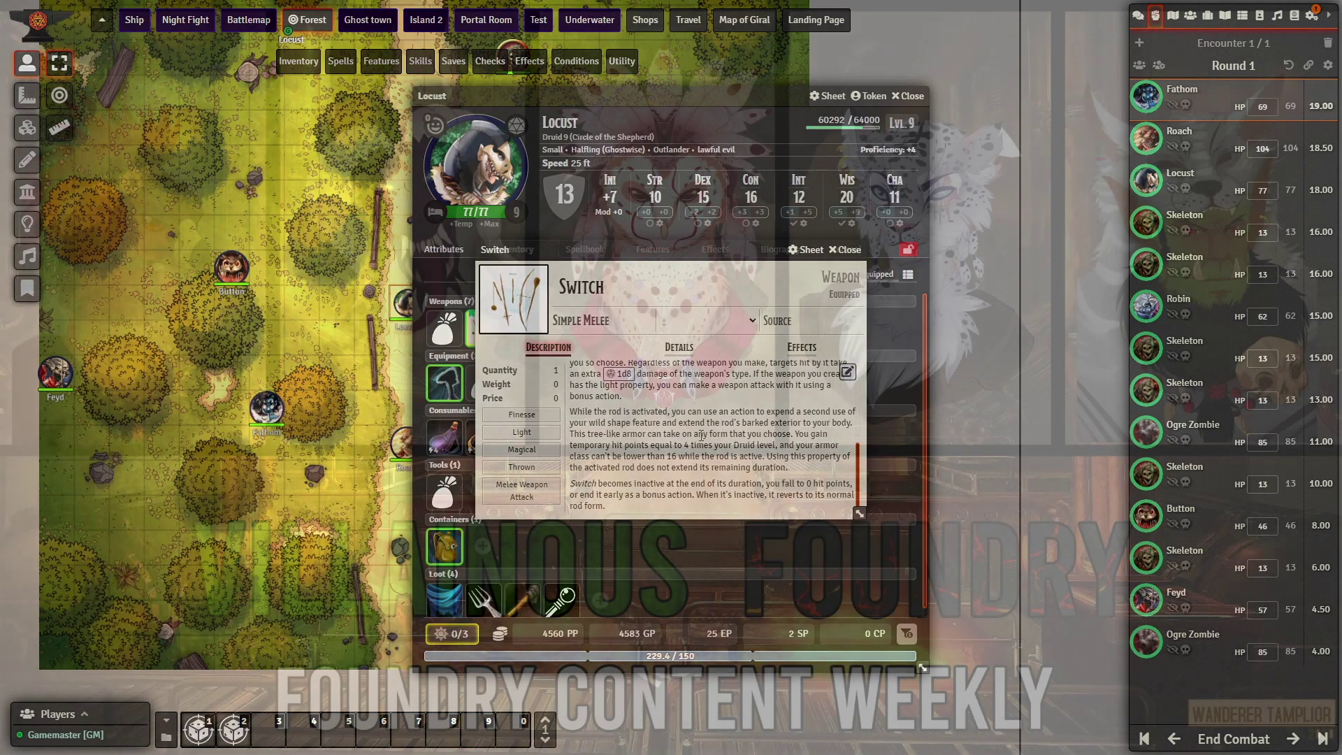